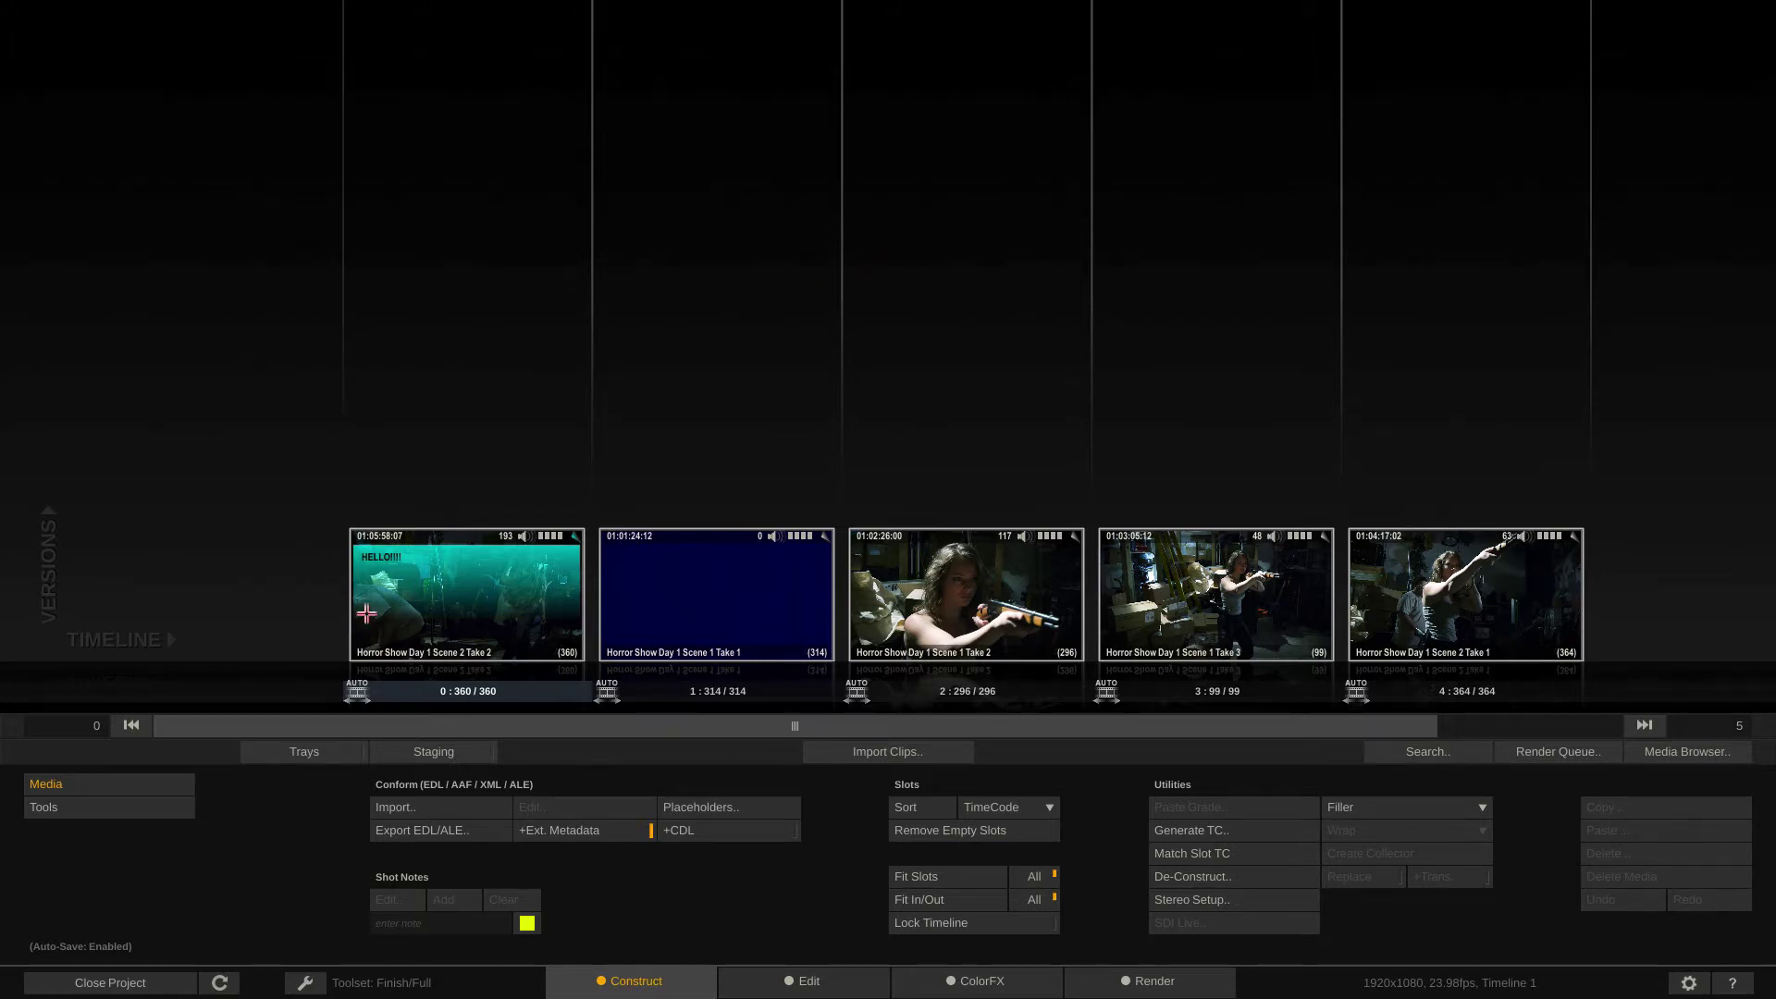
Close the project and show the System Settings Notes tab with the eight default annotations
click(99, 983)
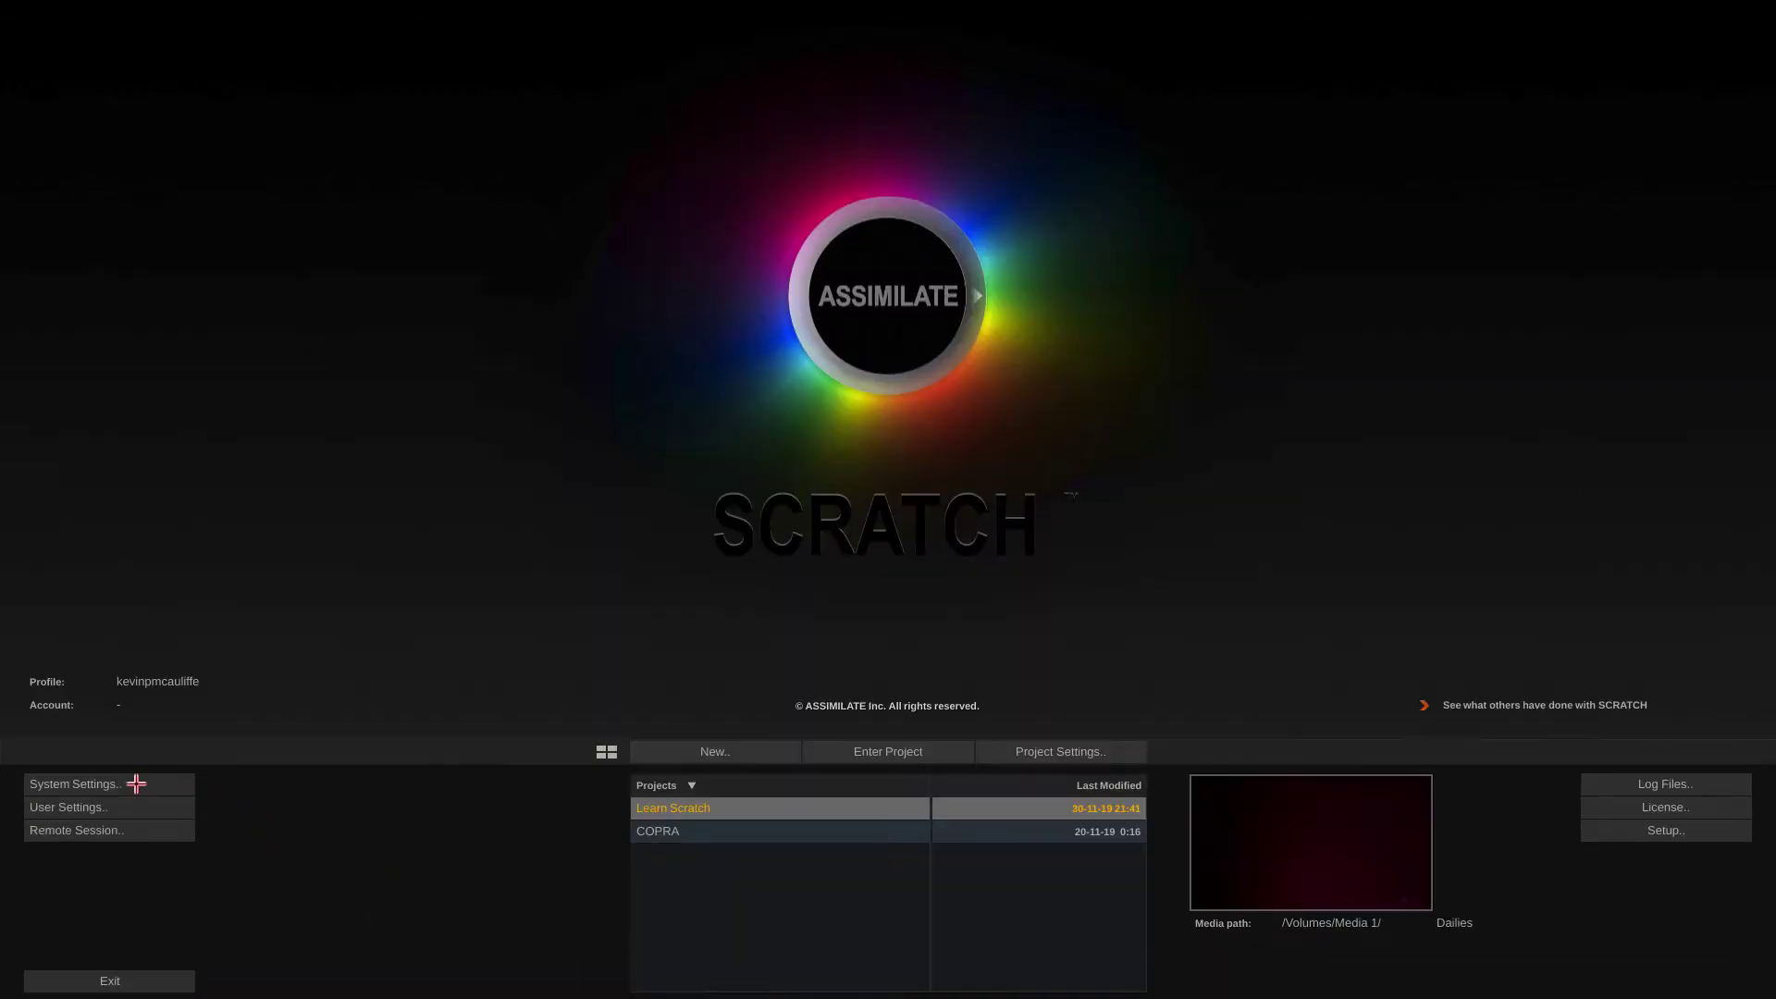
click(136, 784)
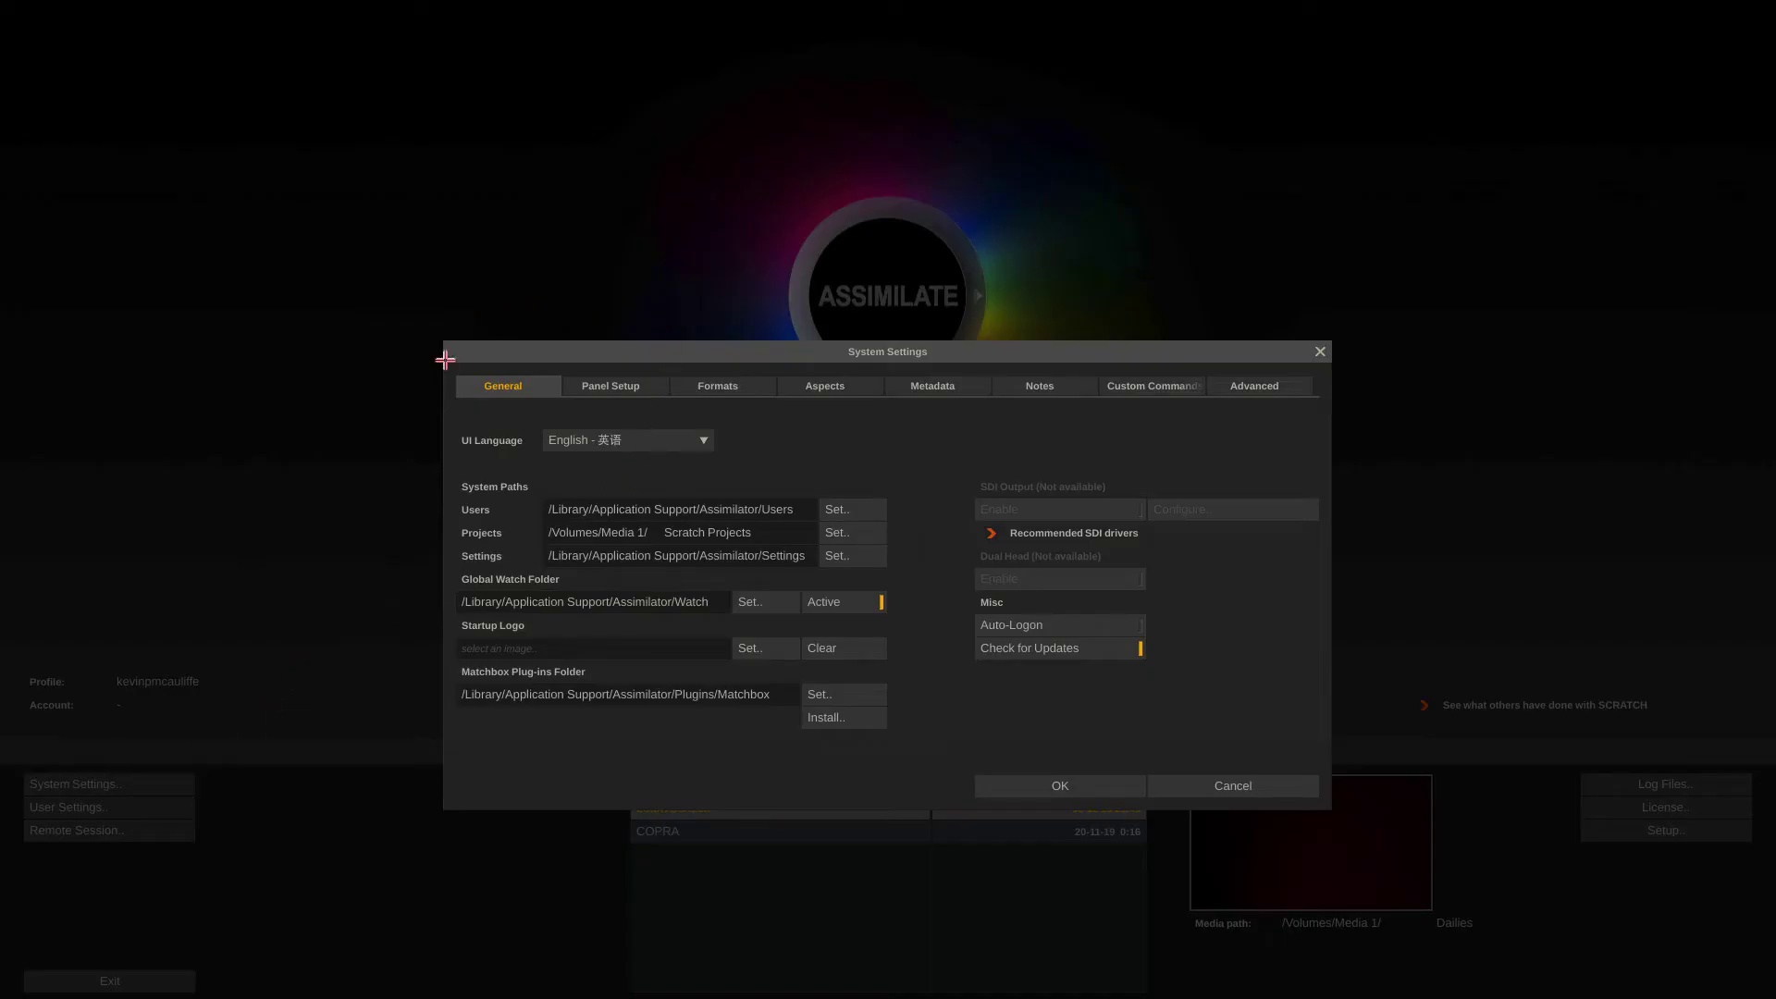
click(1038, 386)
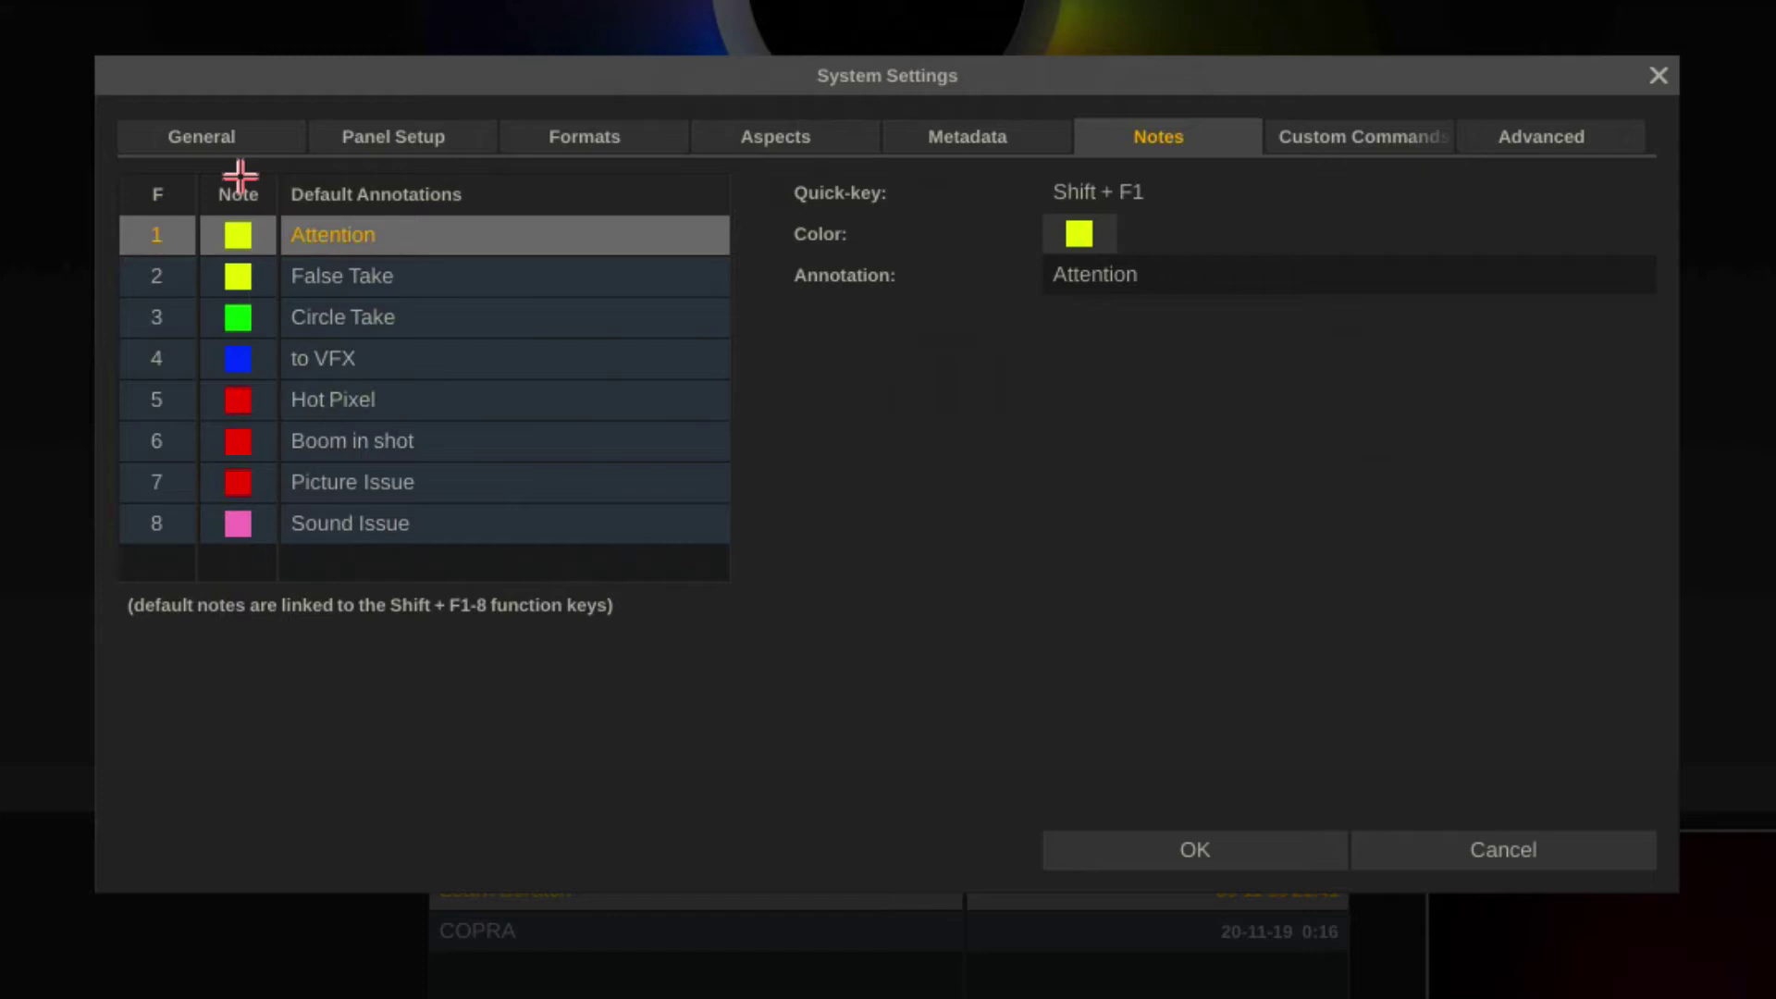
Change the Boom in shot default note's colour to purple
click(407, 435)
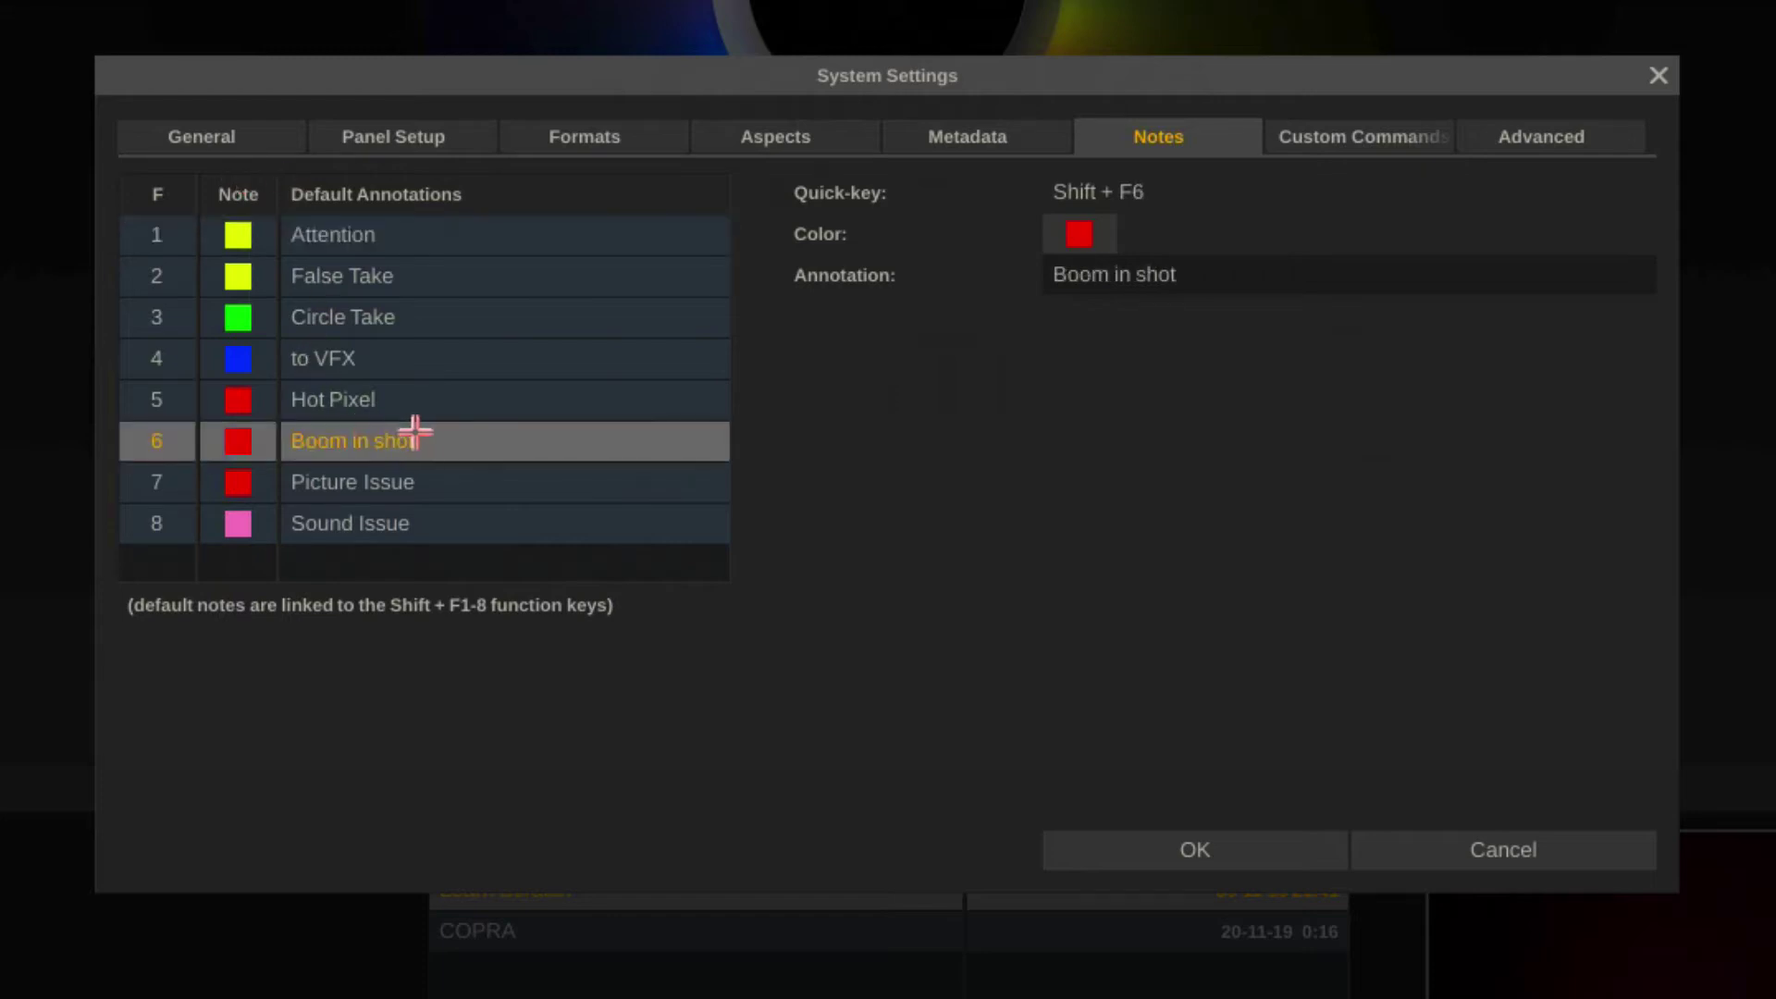
click(1076, 235)
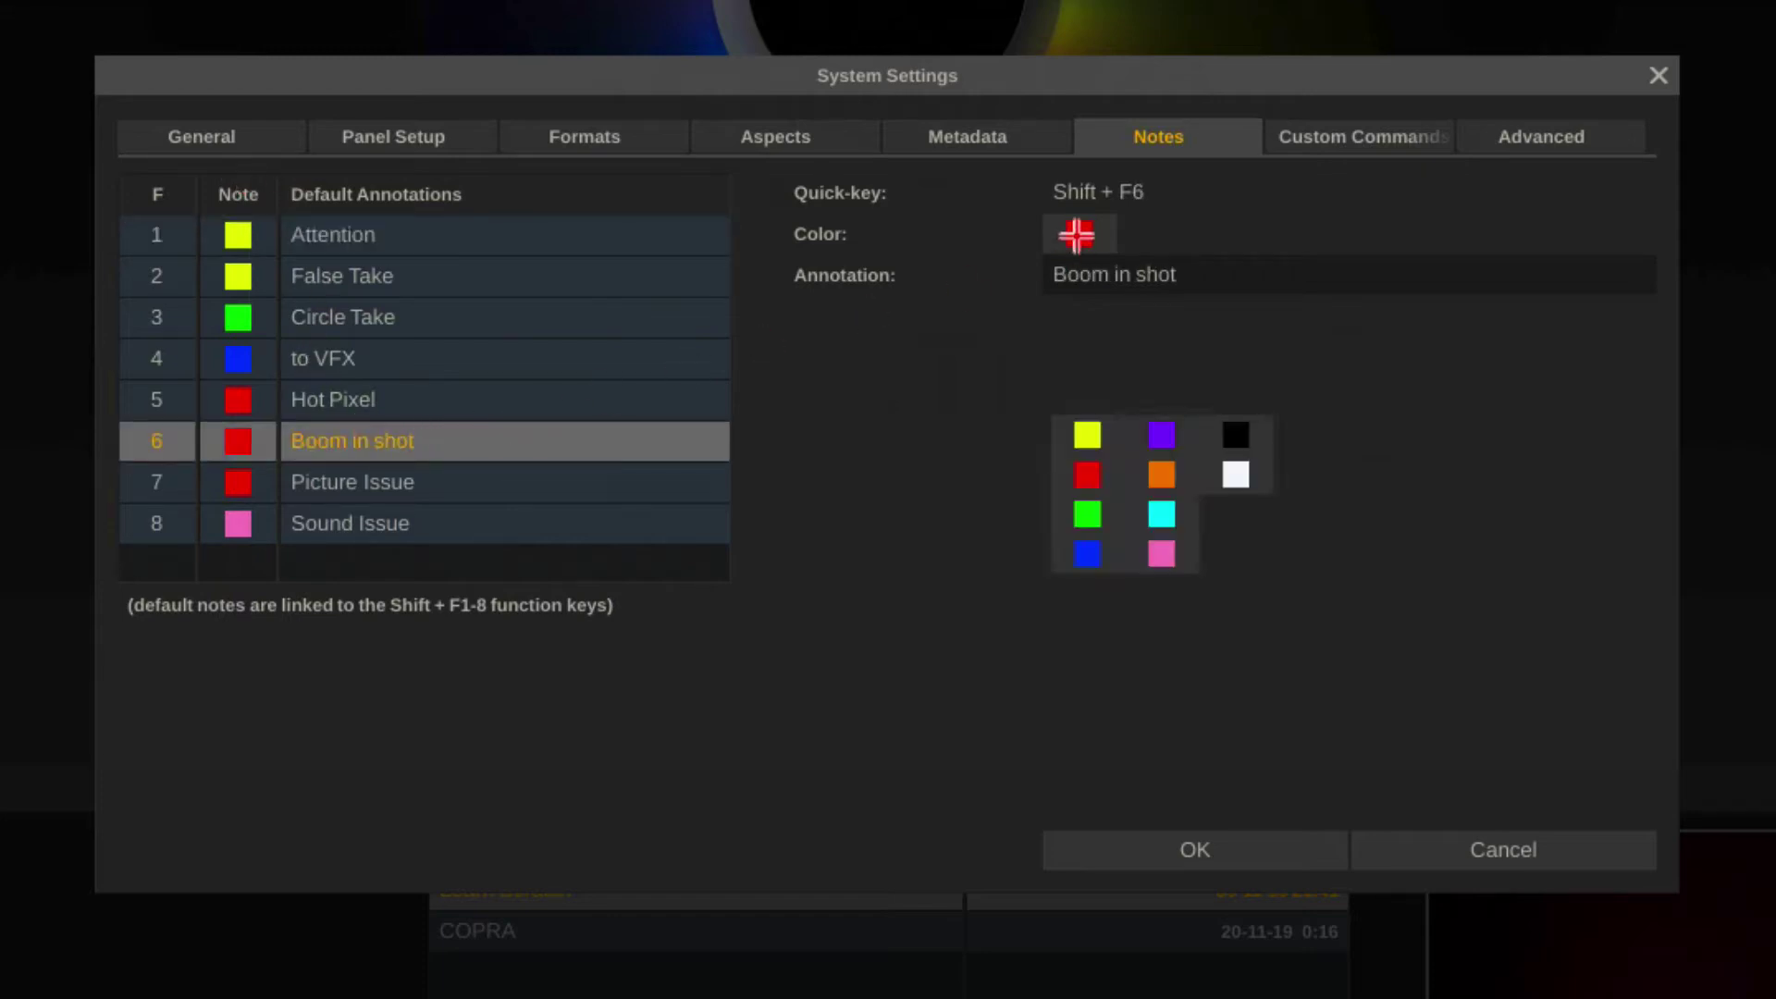
click(1159, 438)
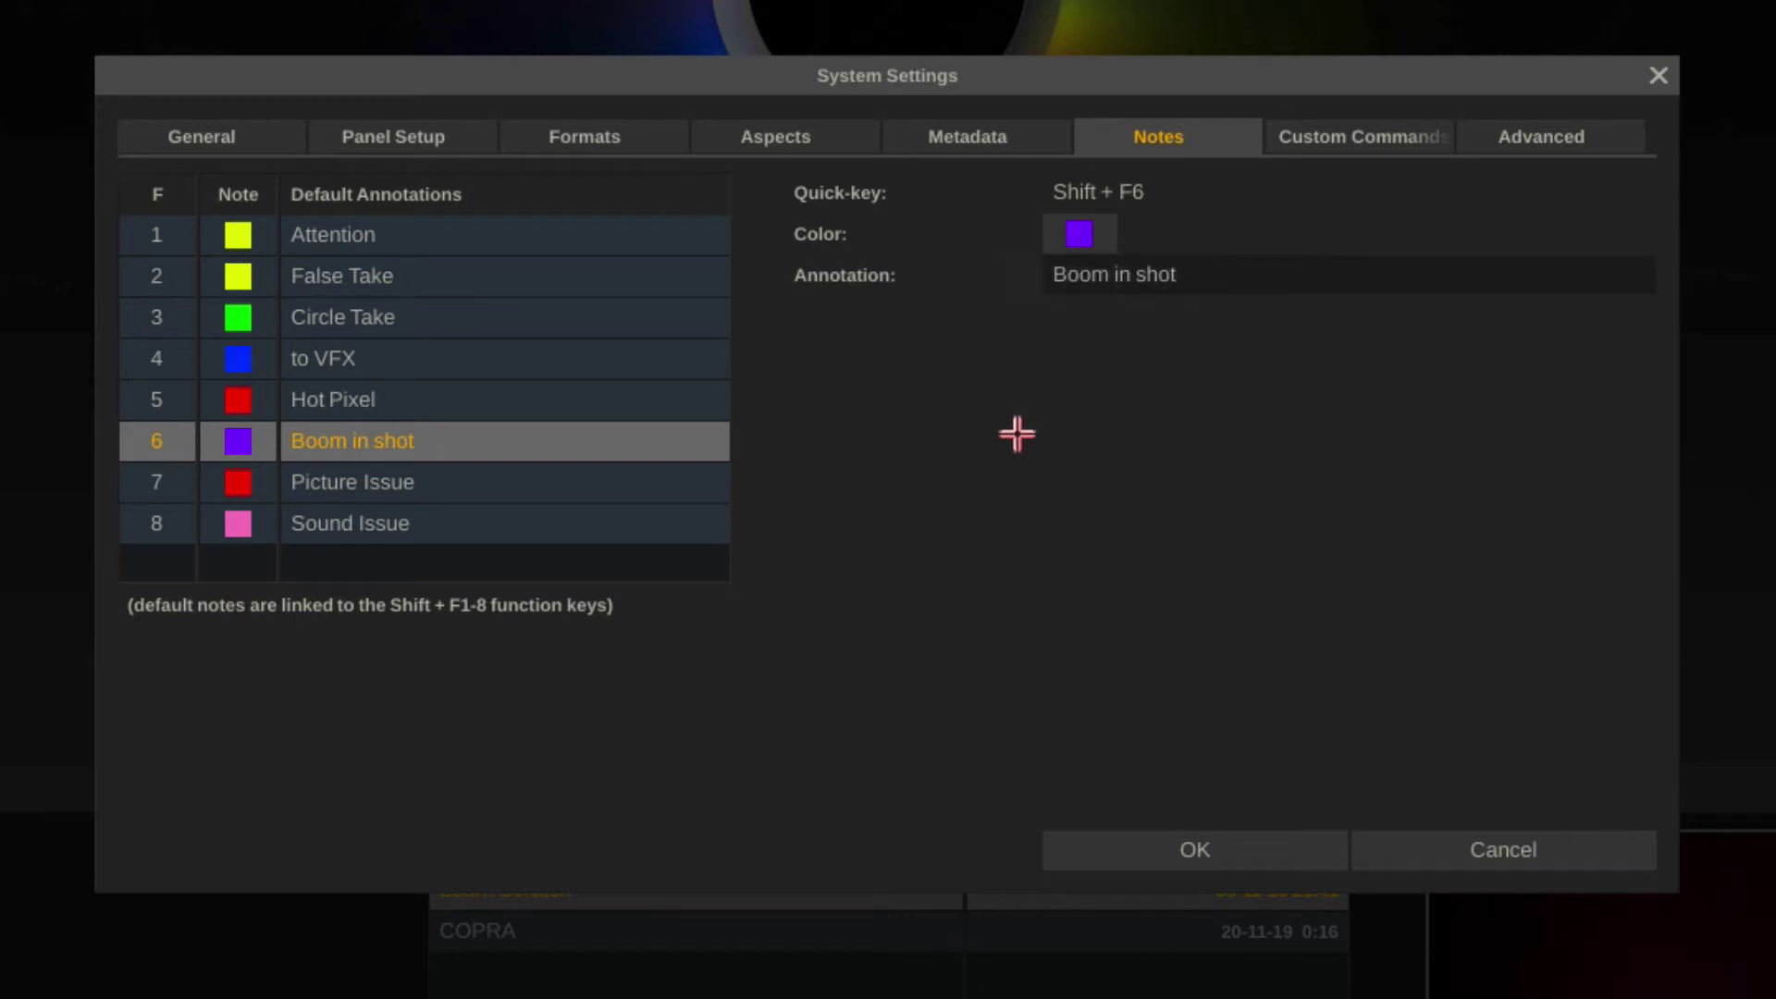
Add a 'Lazy Audio Person -' prefix to its annotation, then remove it to restore 'Boom in shot'
click(1136, 272)
click(1050, 270)
text(Lazy Audio Person -)
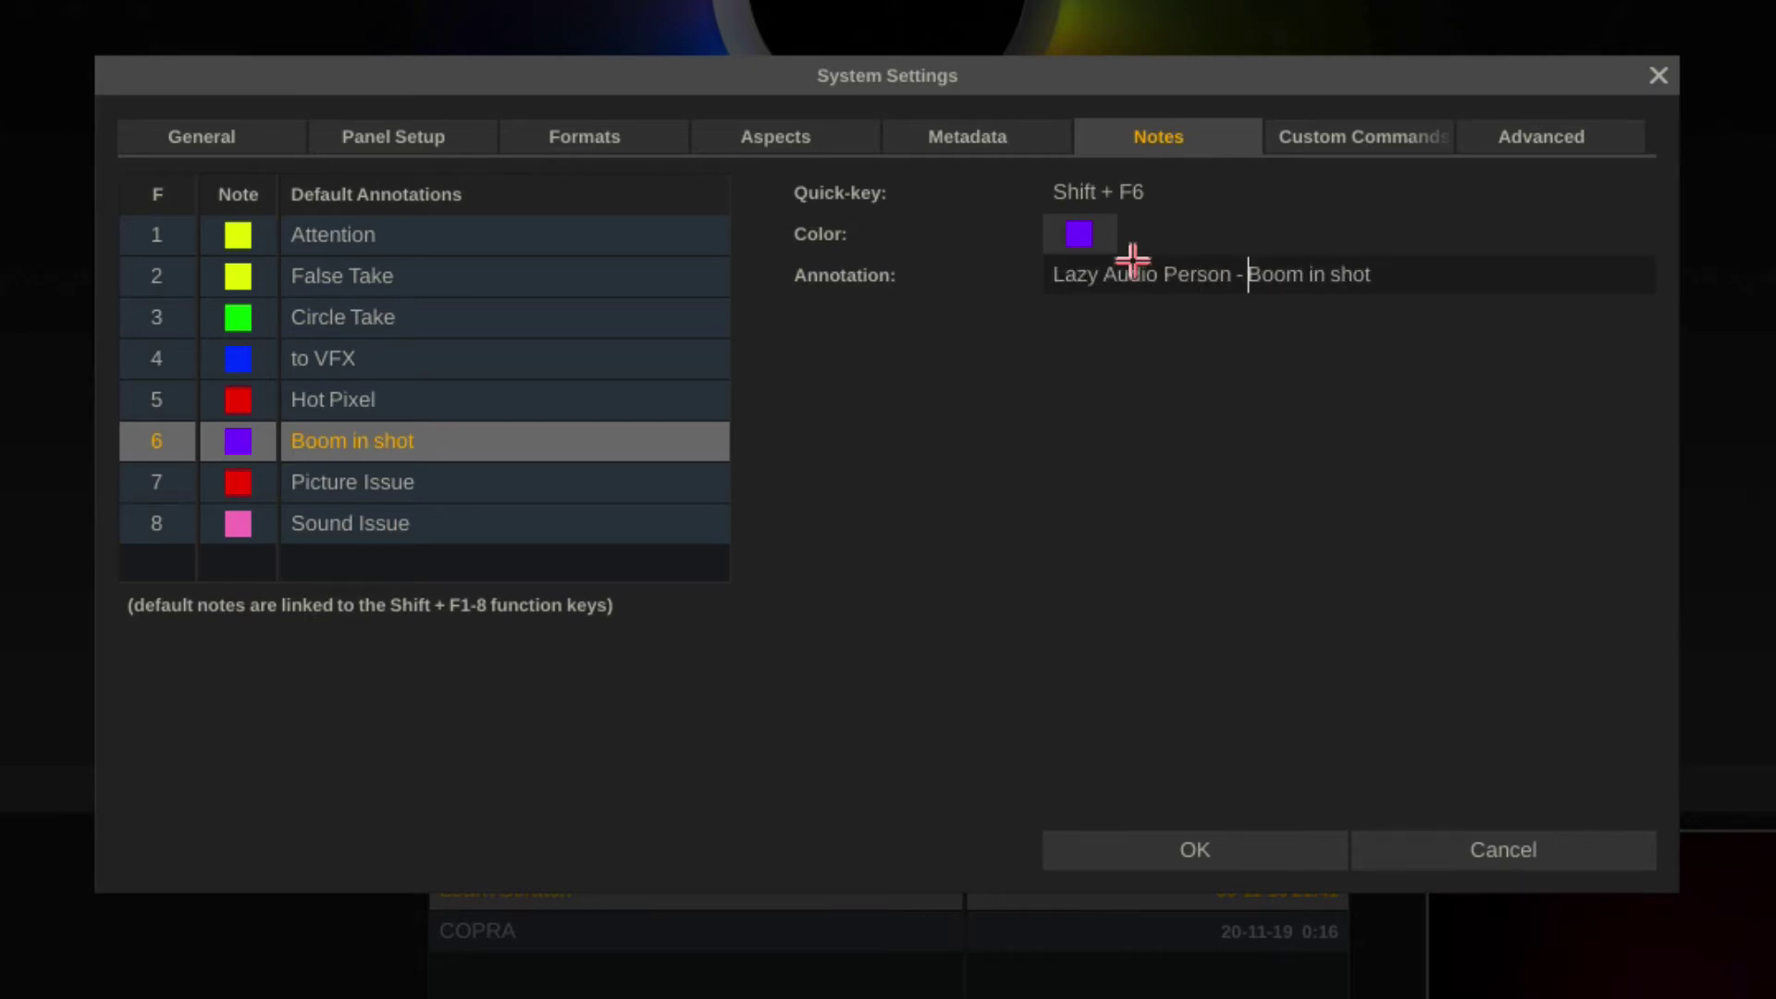
key(Return)
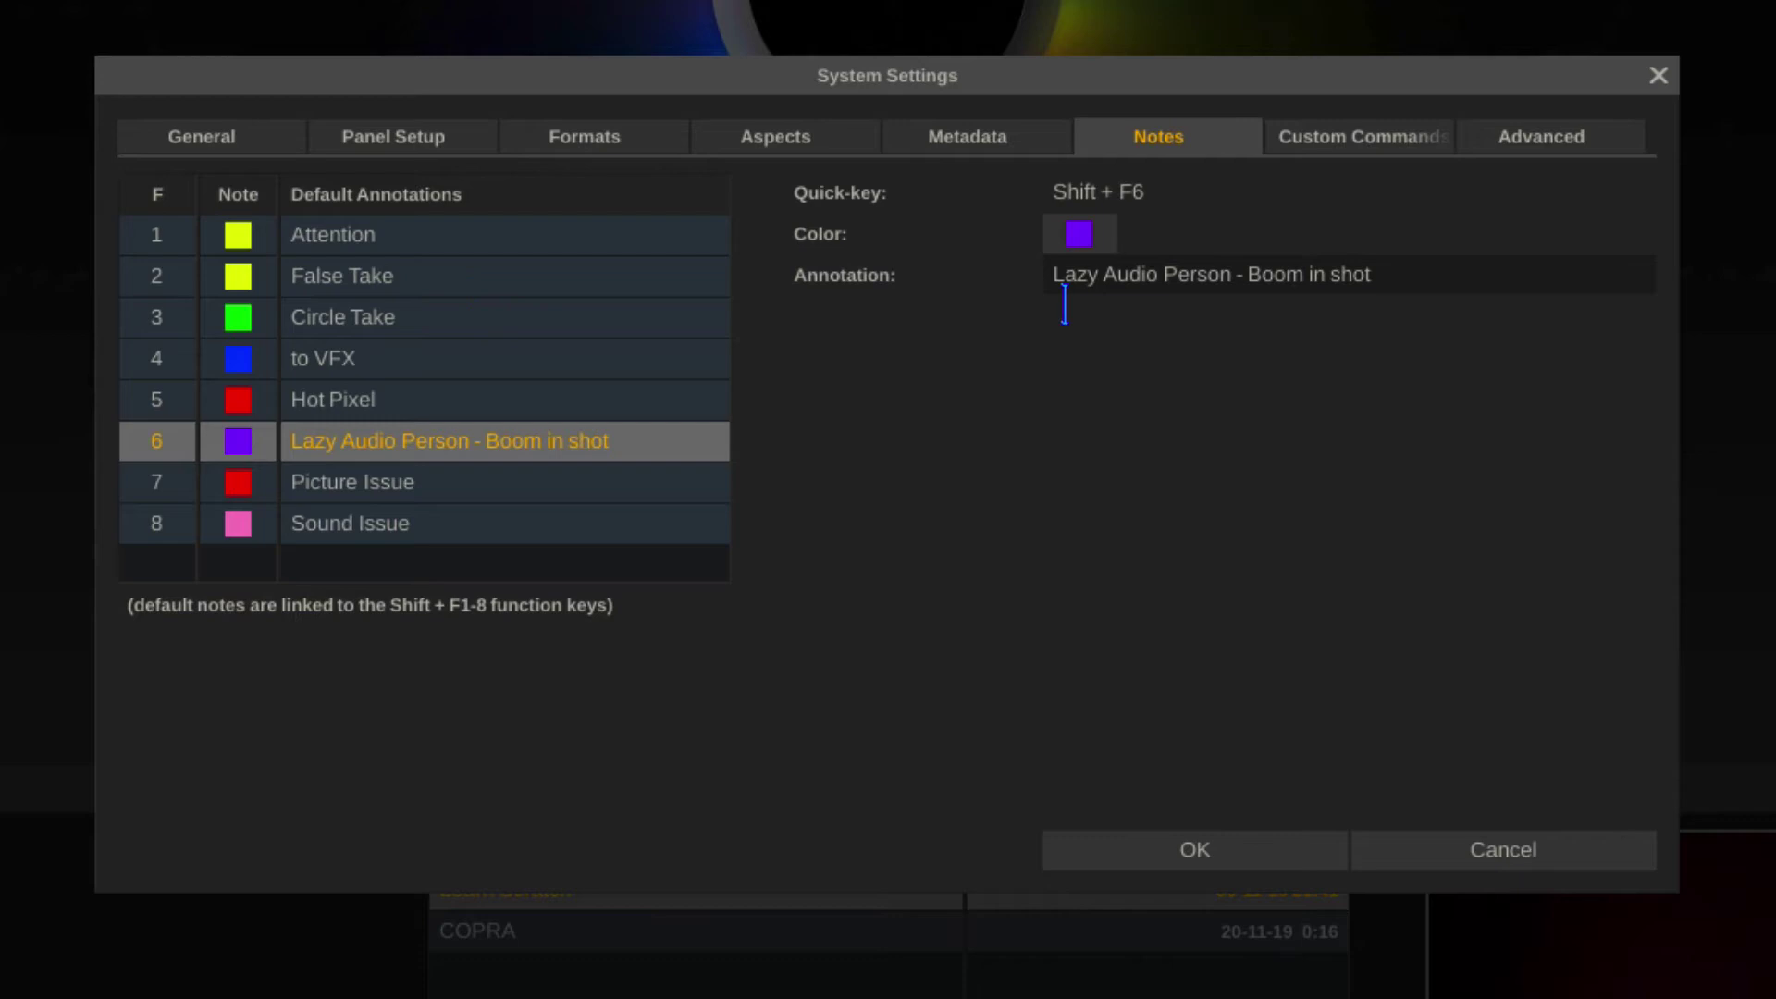
drag(1248, 275, 791, 272)
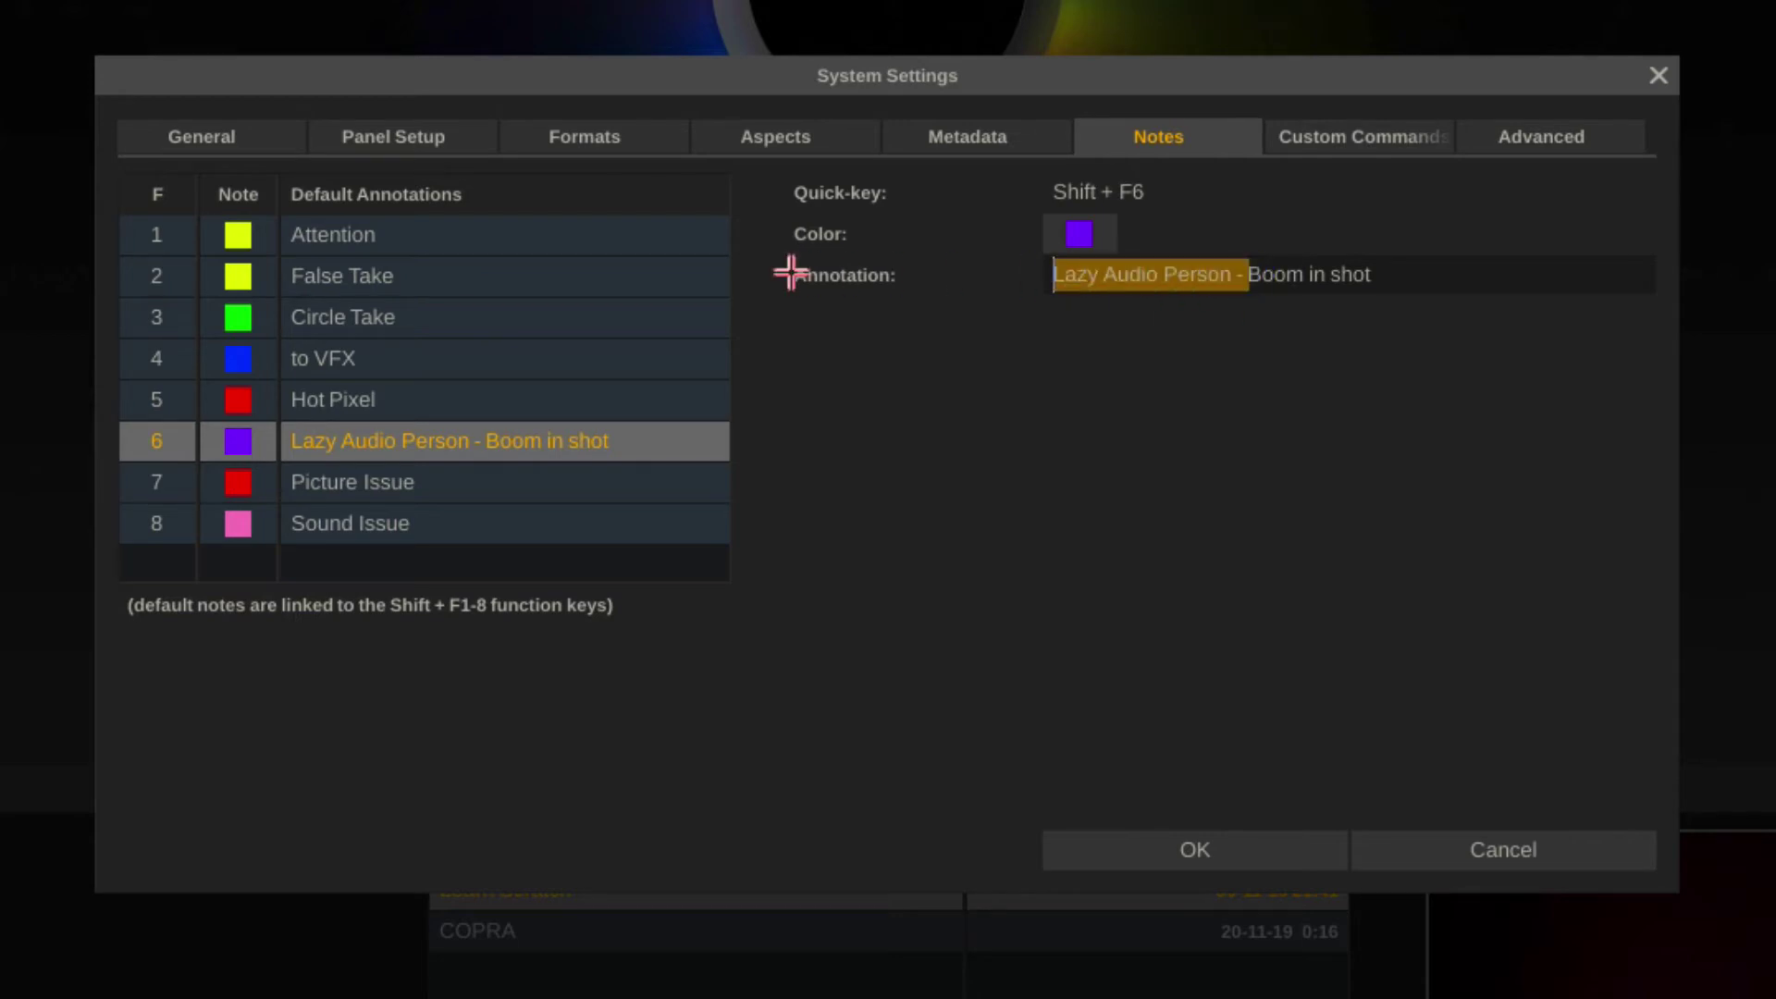
key(BackSpace)
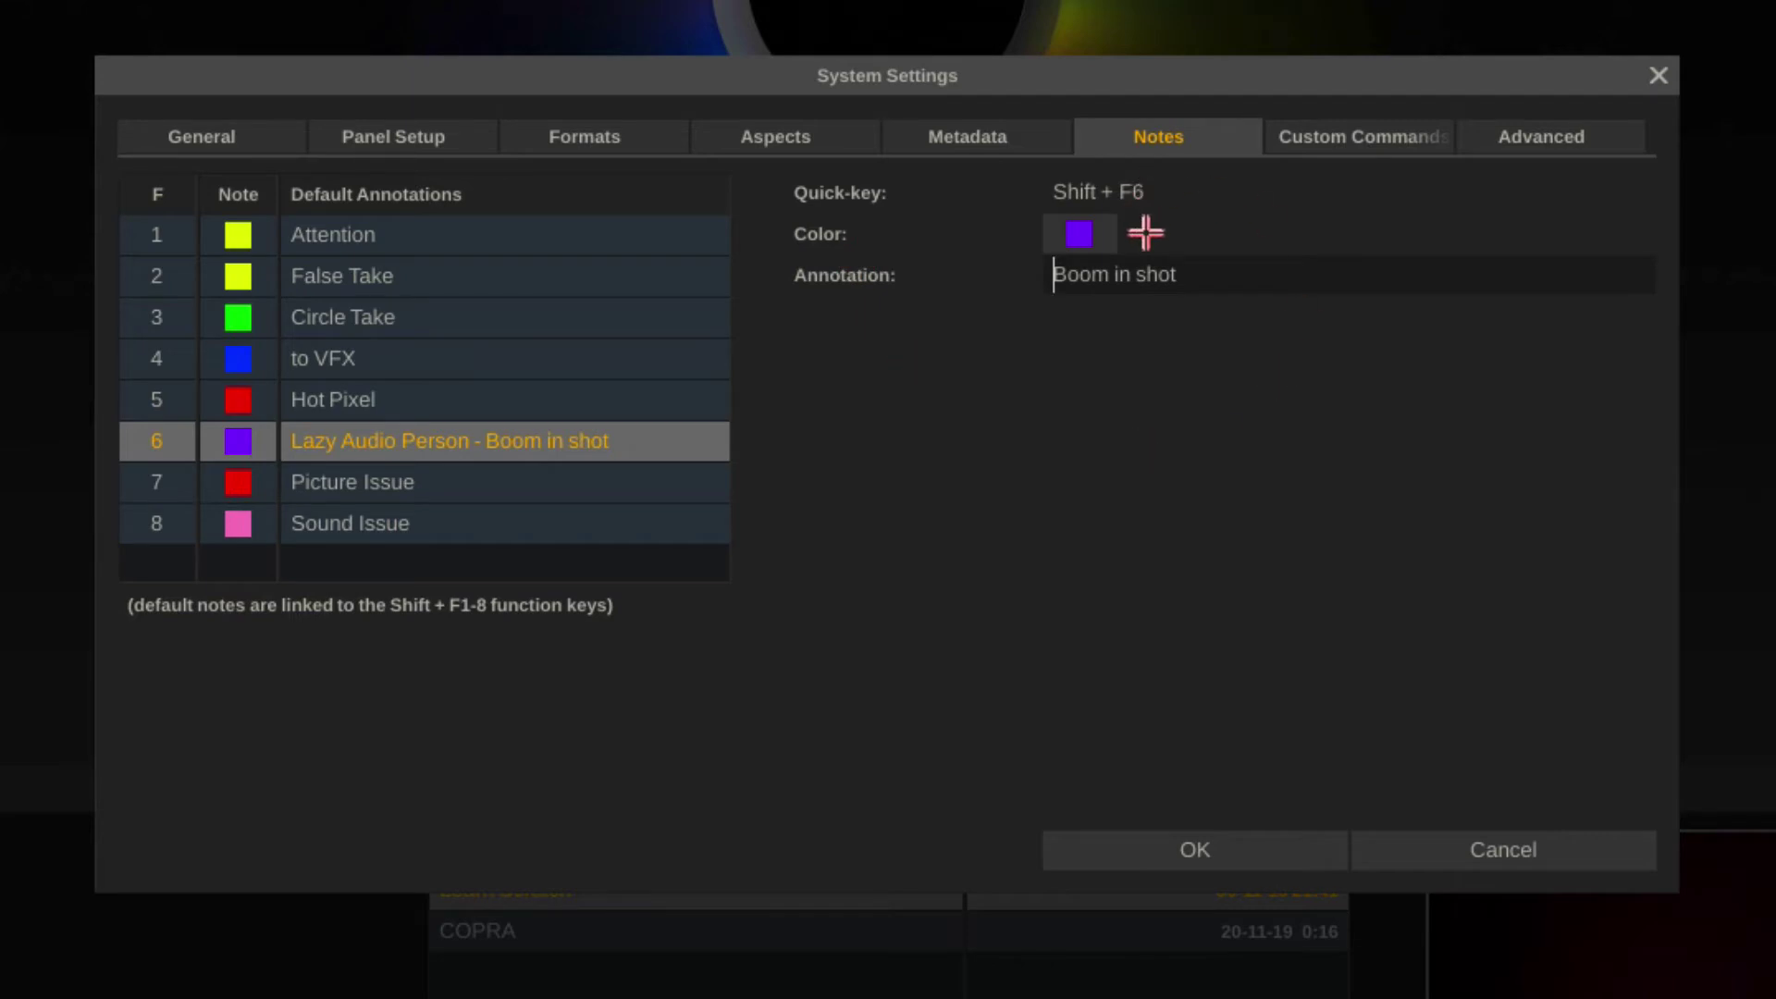
key(Return)
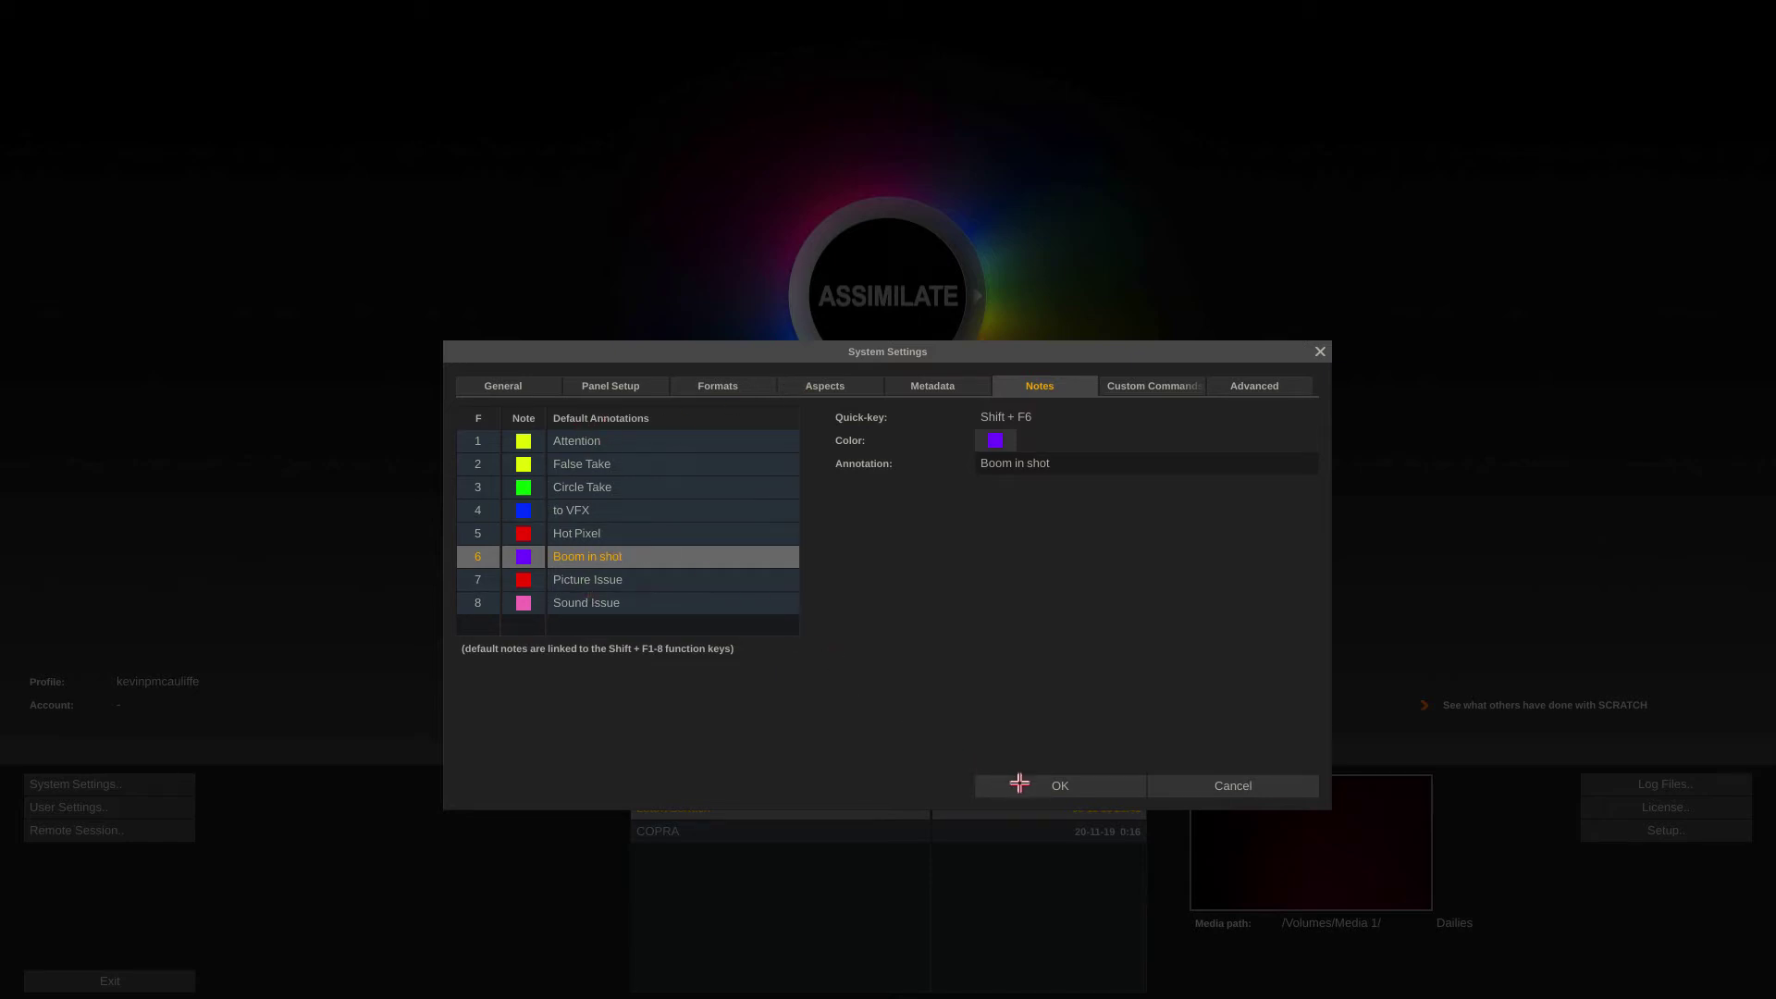
Save the settings, reopen Learn Scratch, select slot 2 and undo the added Attention note
click(1019, 783)
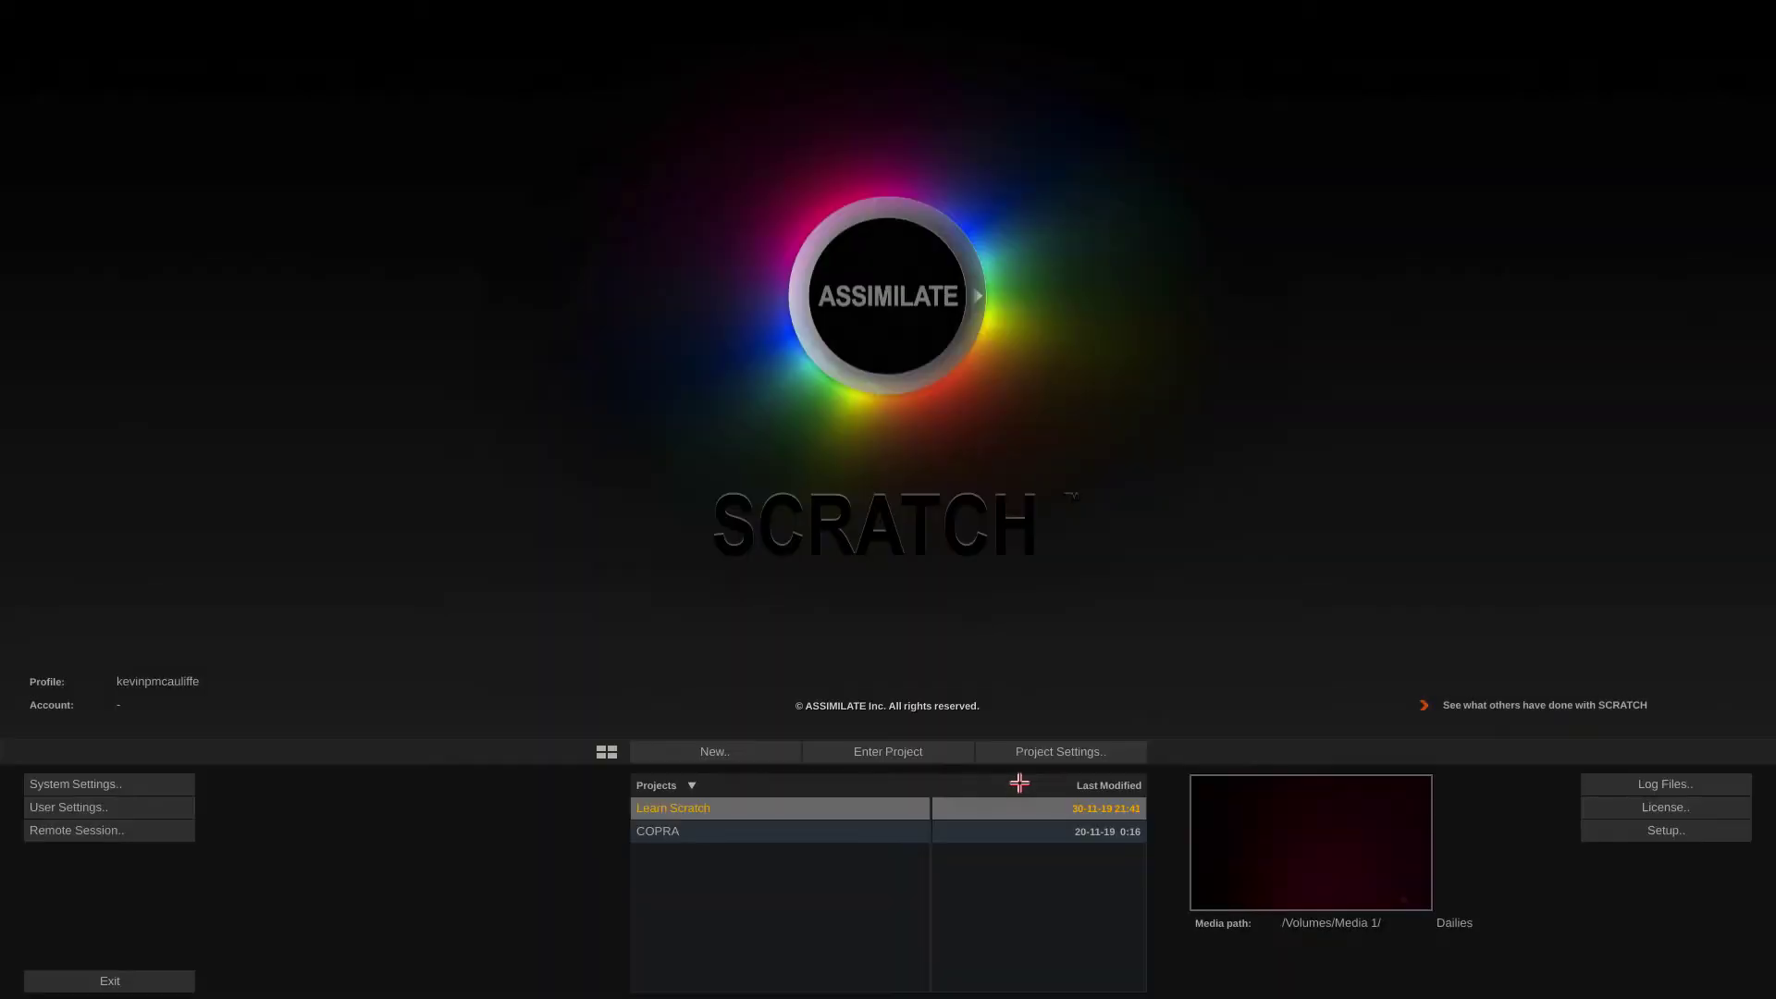
click(851, 751)
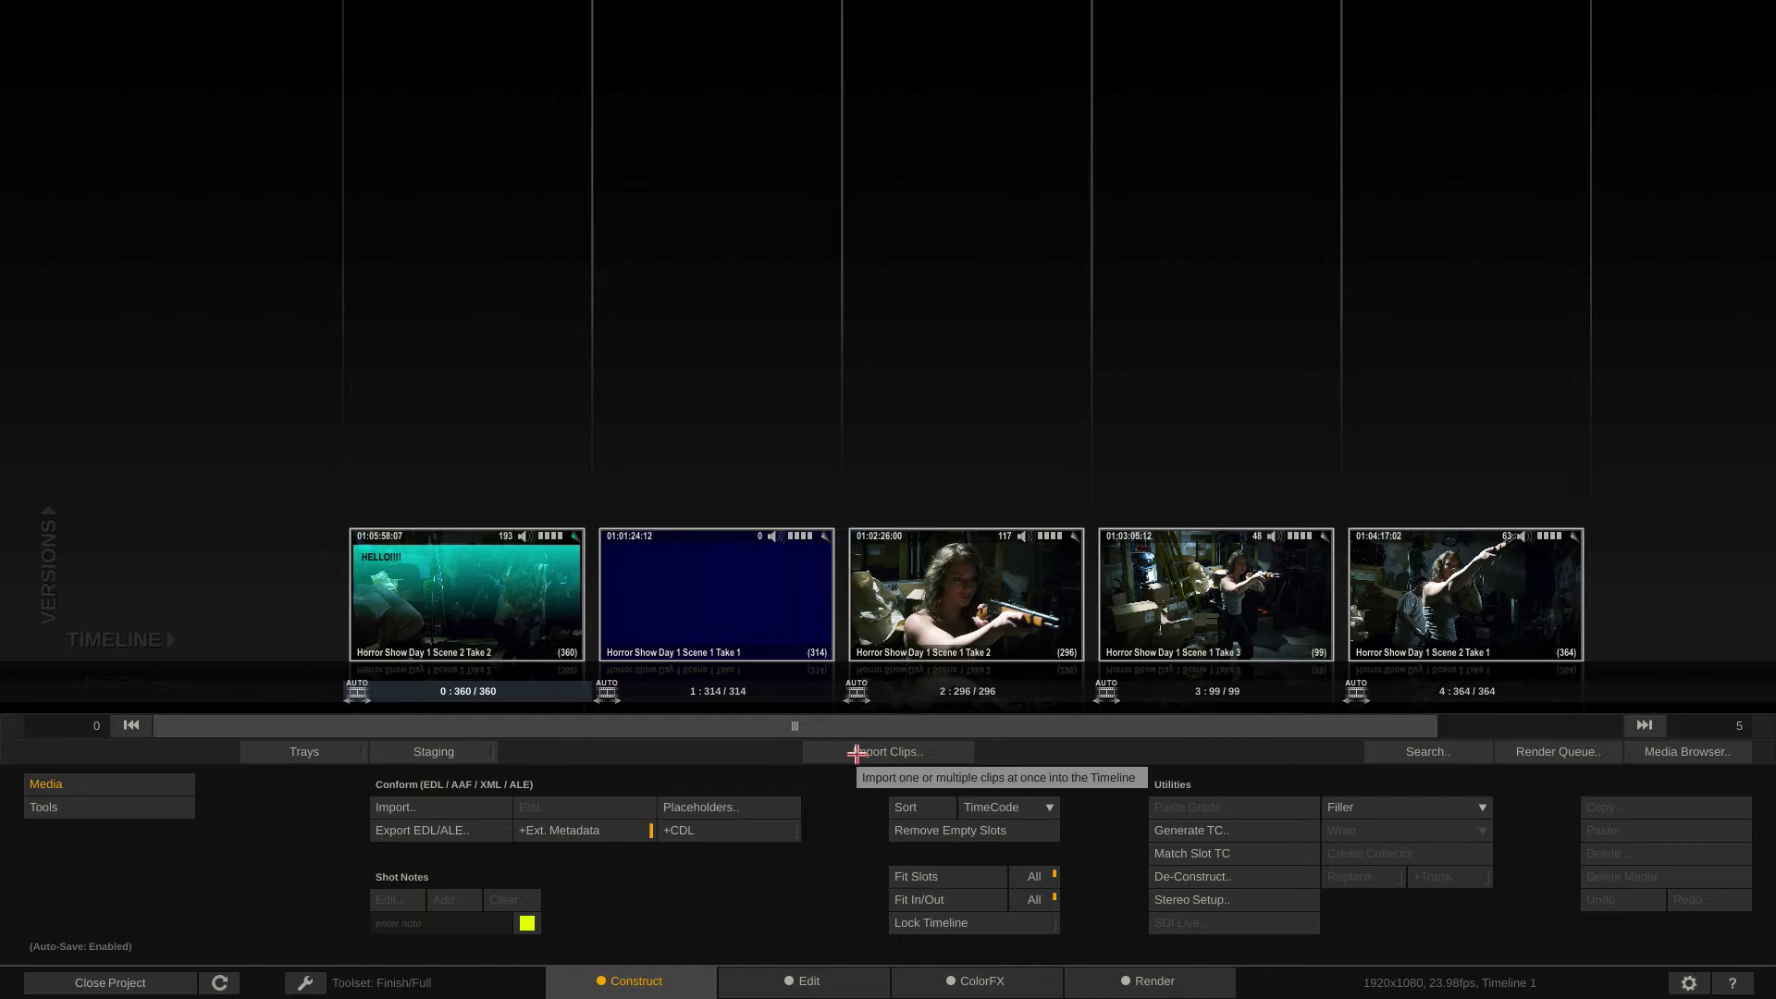
click(720, 581)
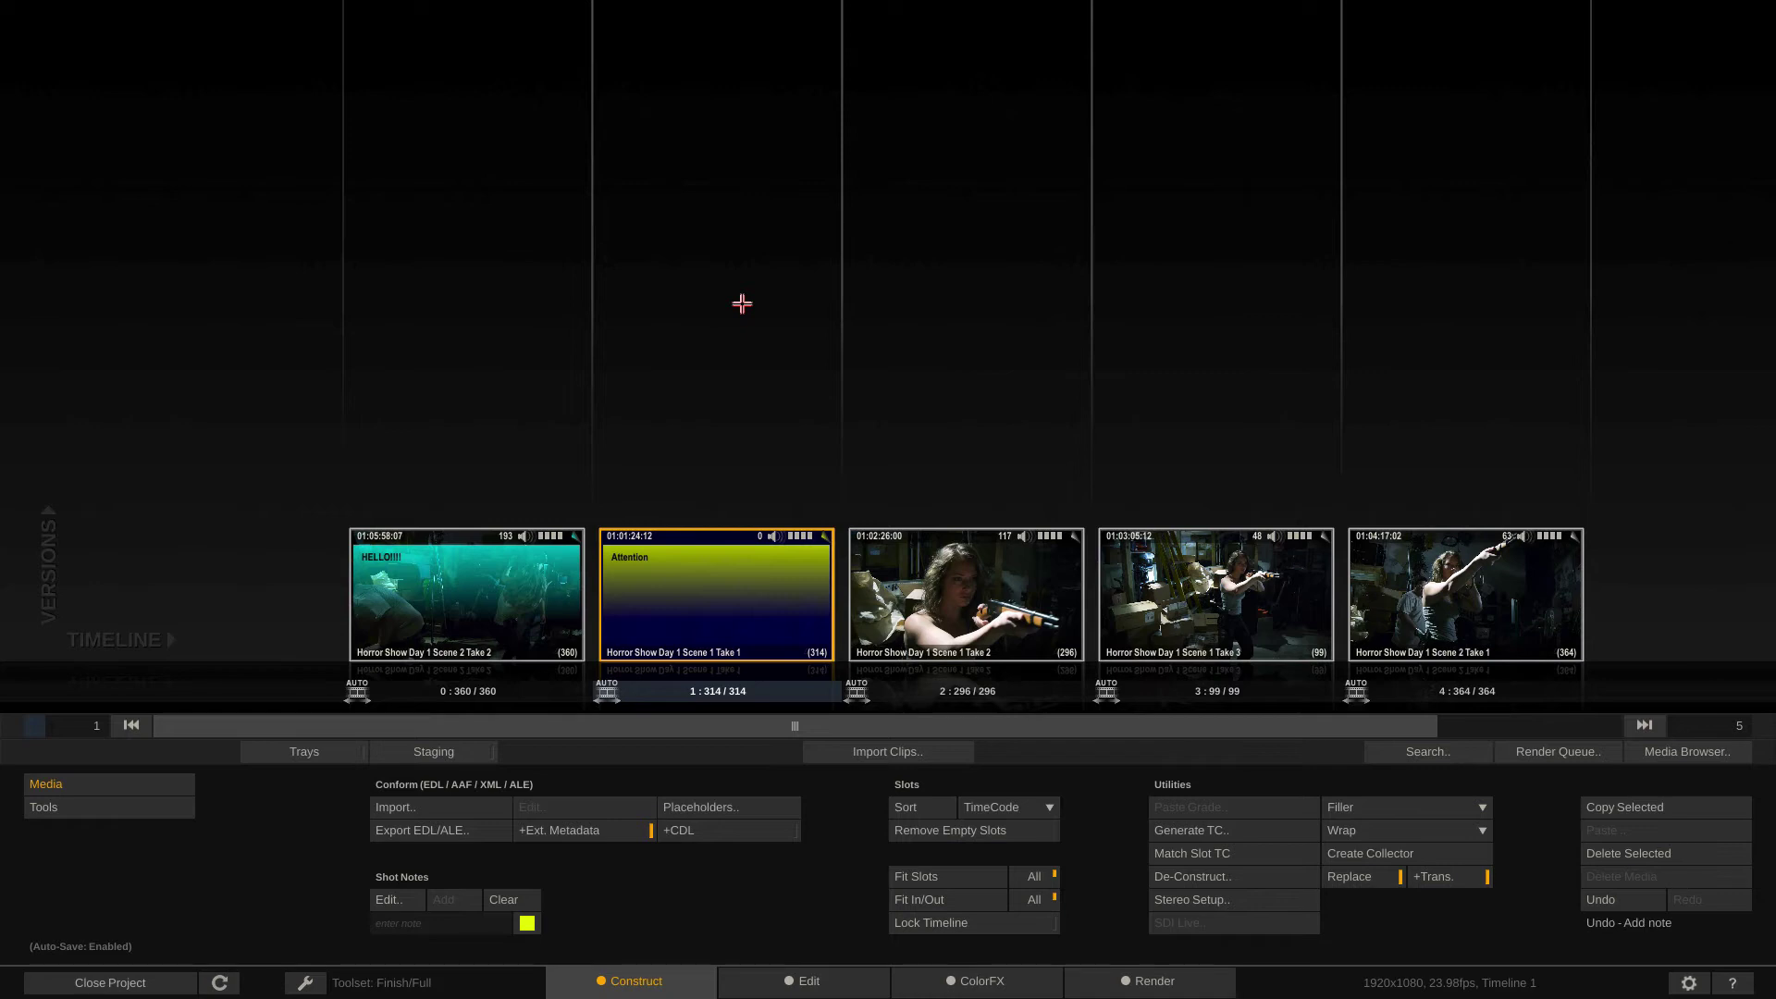
key(ctrl+z)
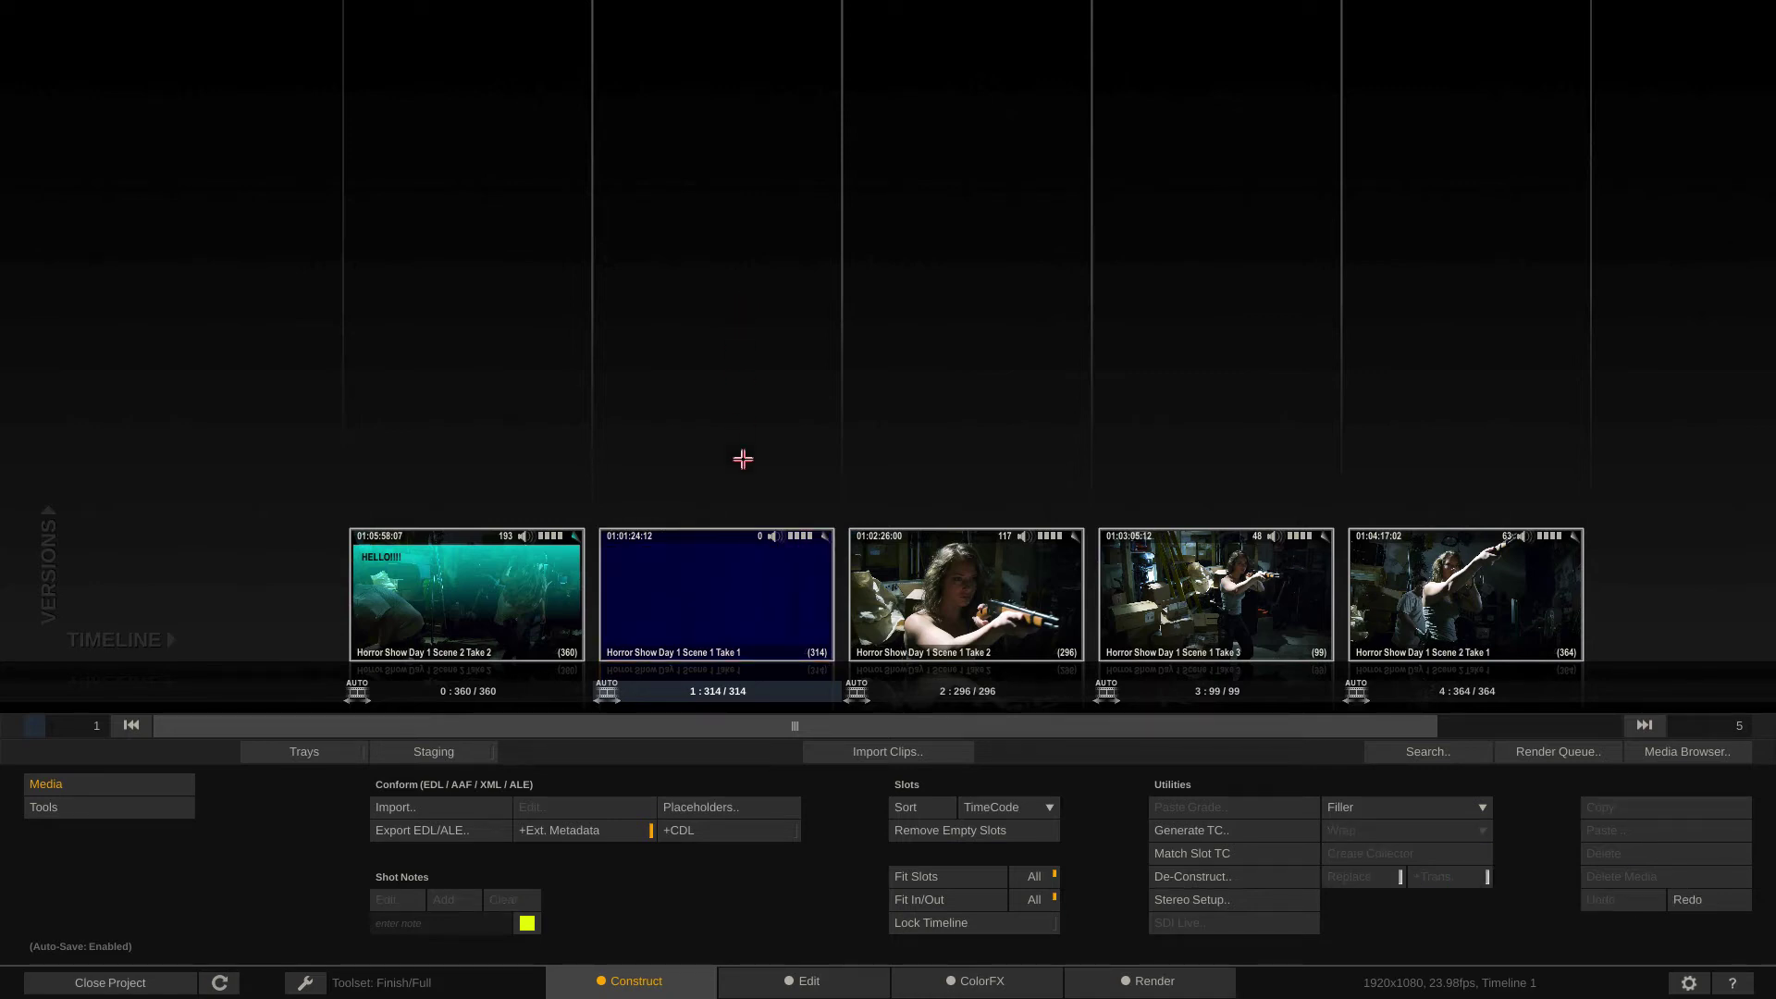
Give the Horror Show Day 1 Scene 1 Take 1 clip a green HELLO shot note
click(779, 569)
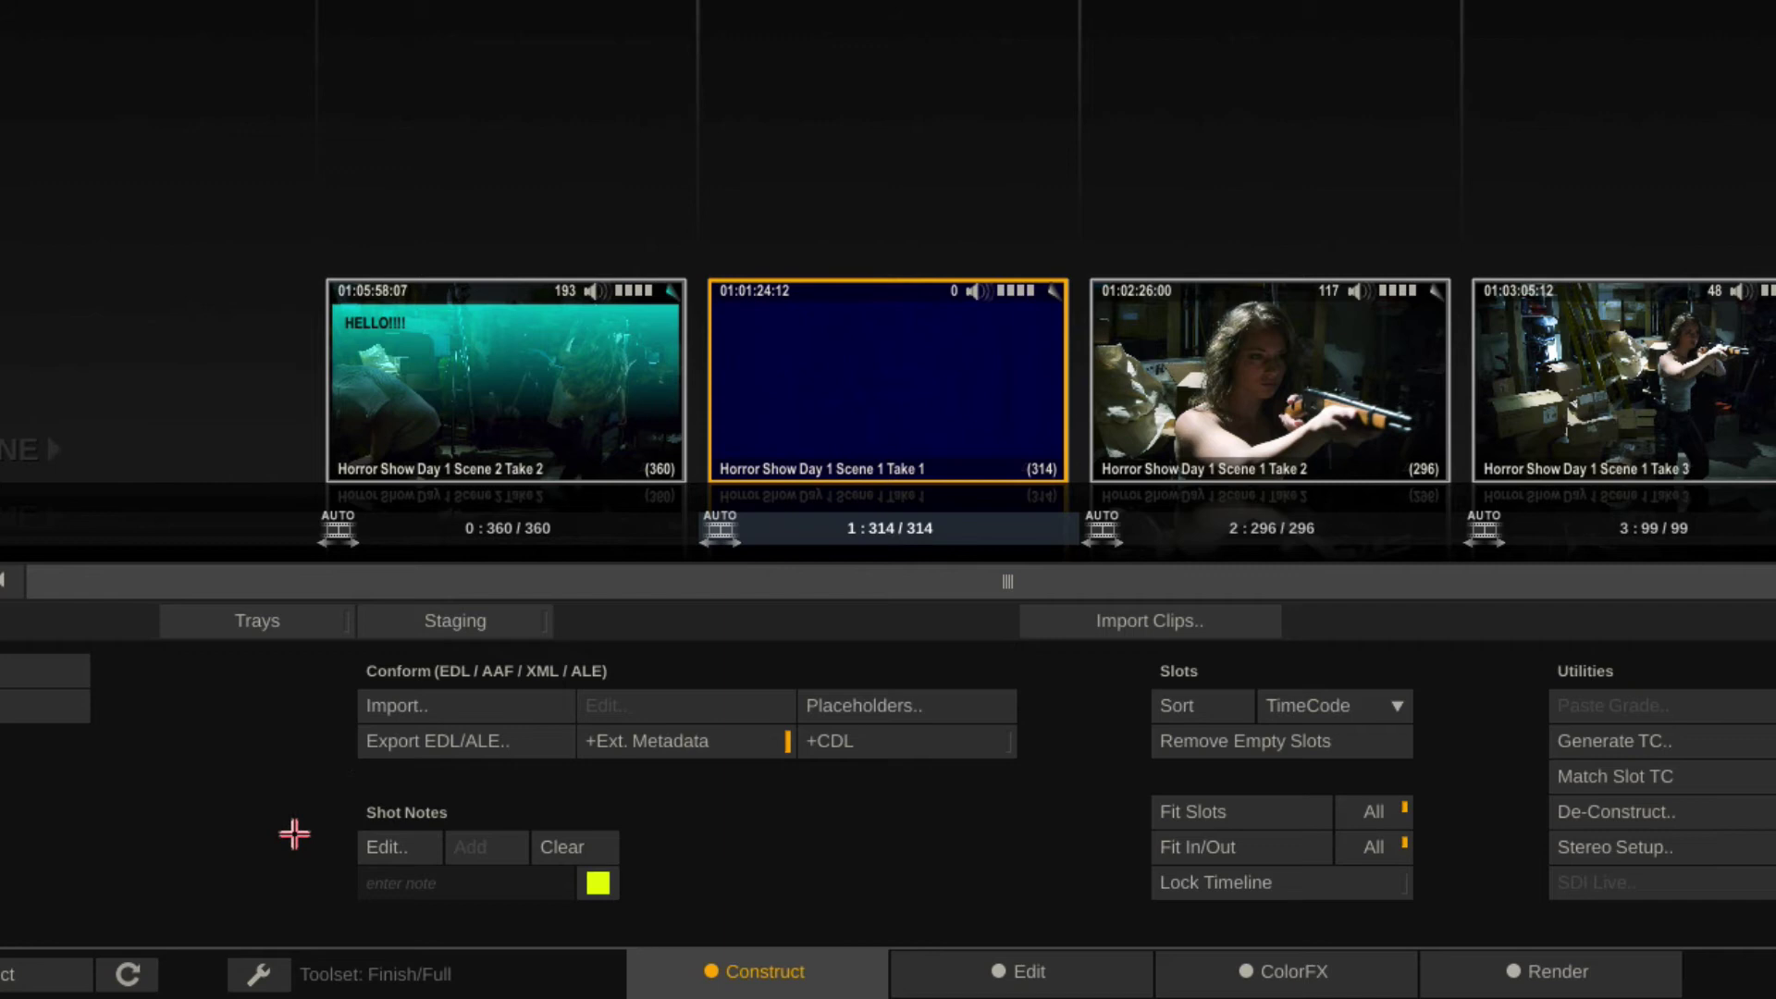
click(412, 884)
text(HELLO)
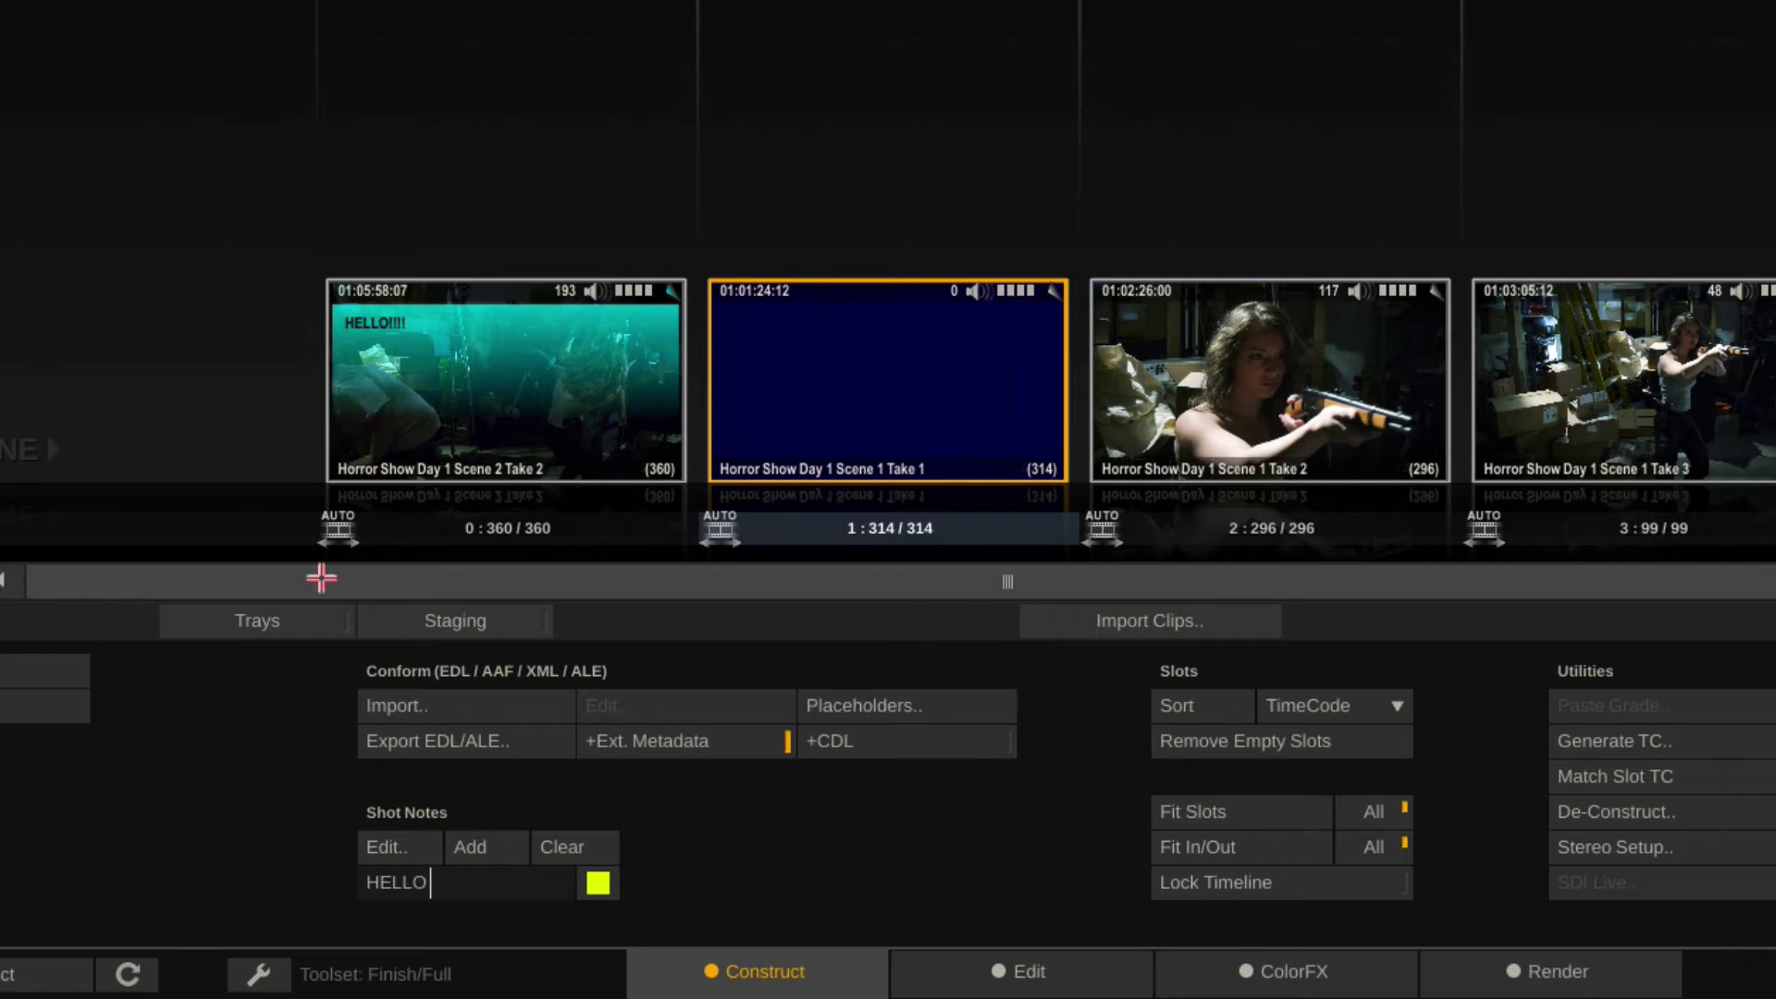
click(598, 884)
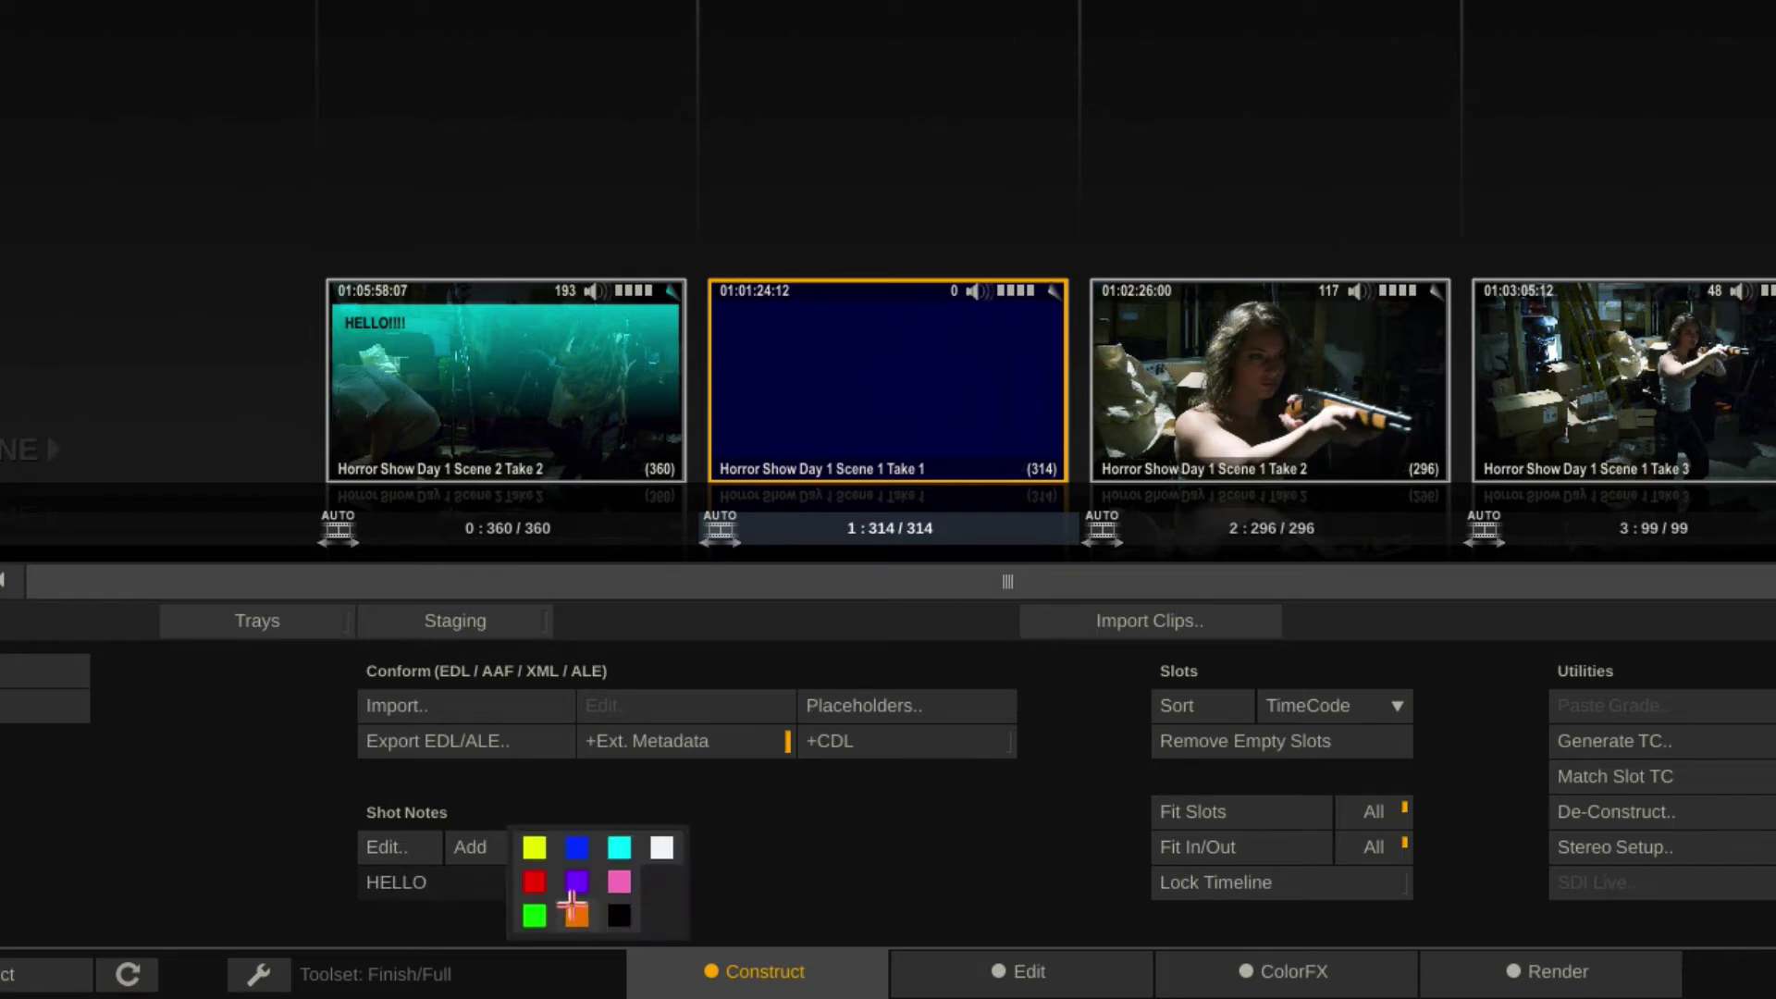
click(535, 916)
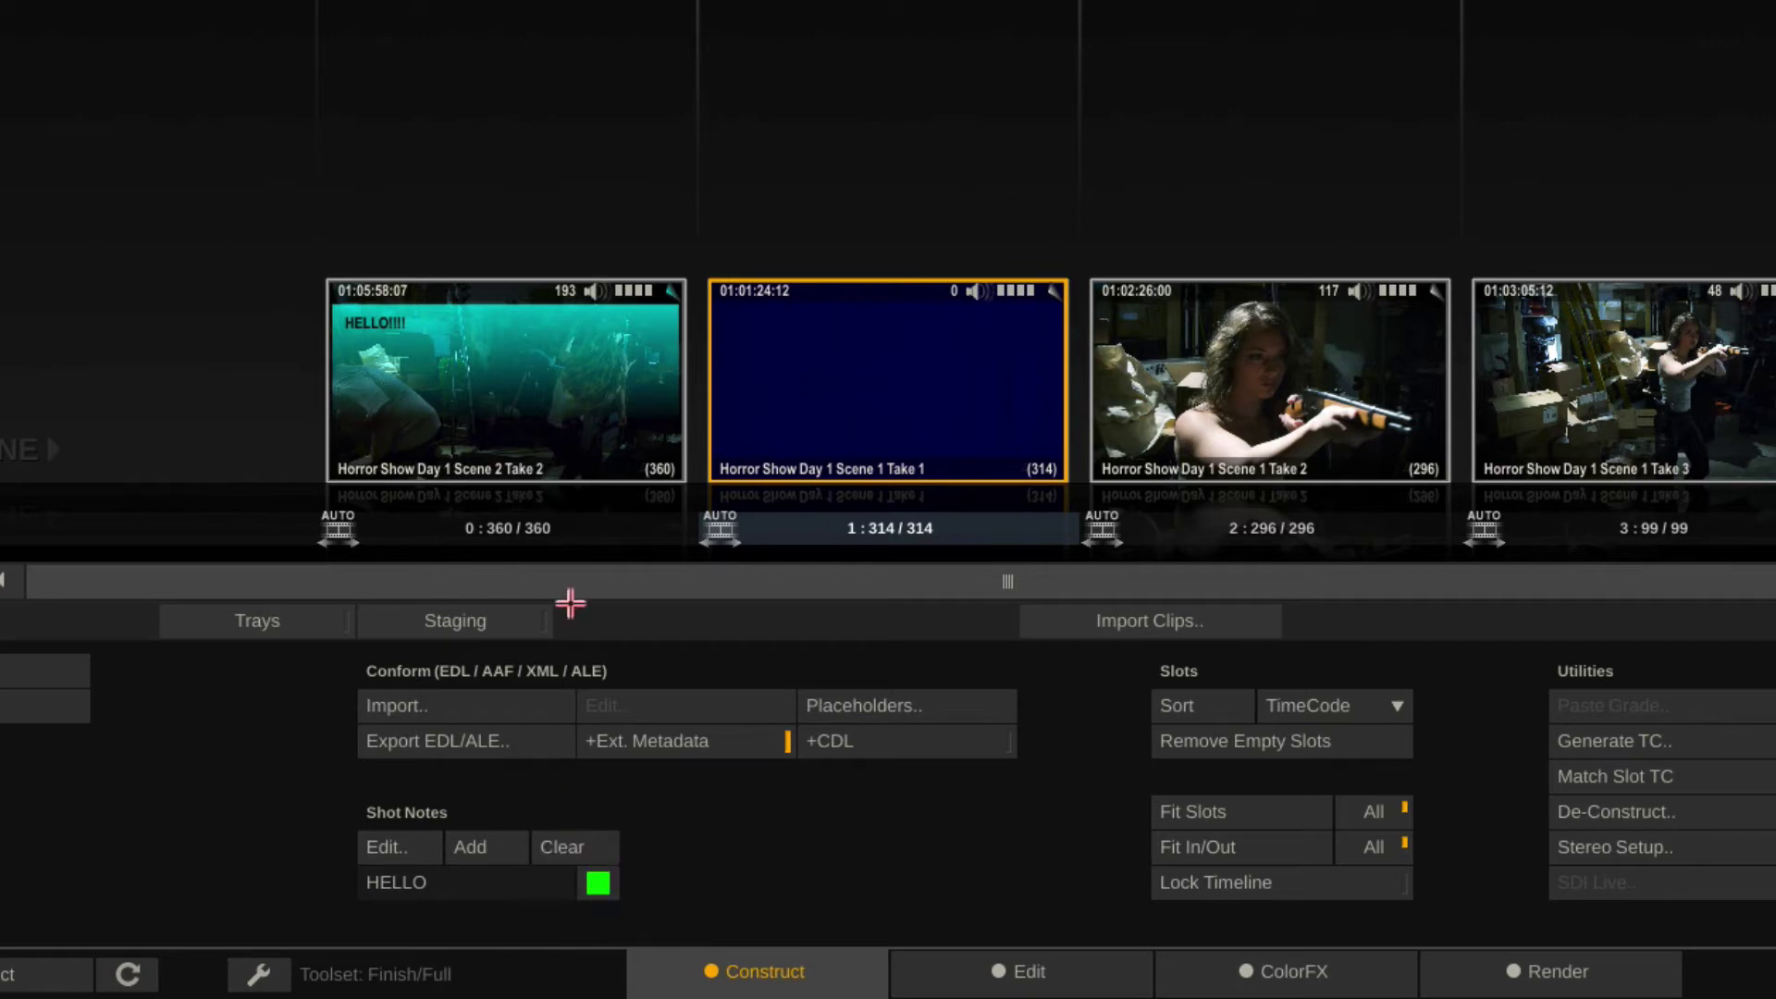
click(470, 845)
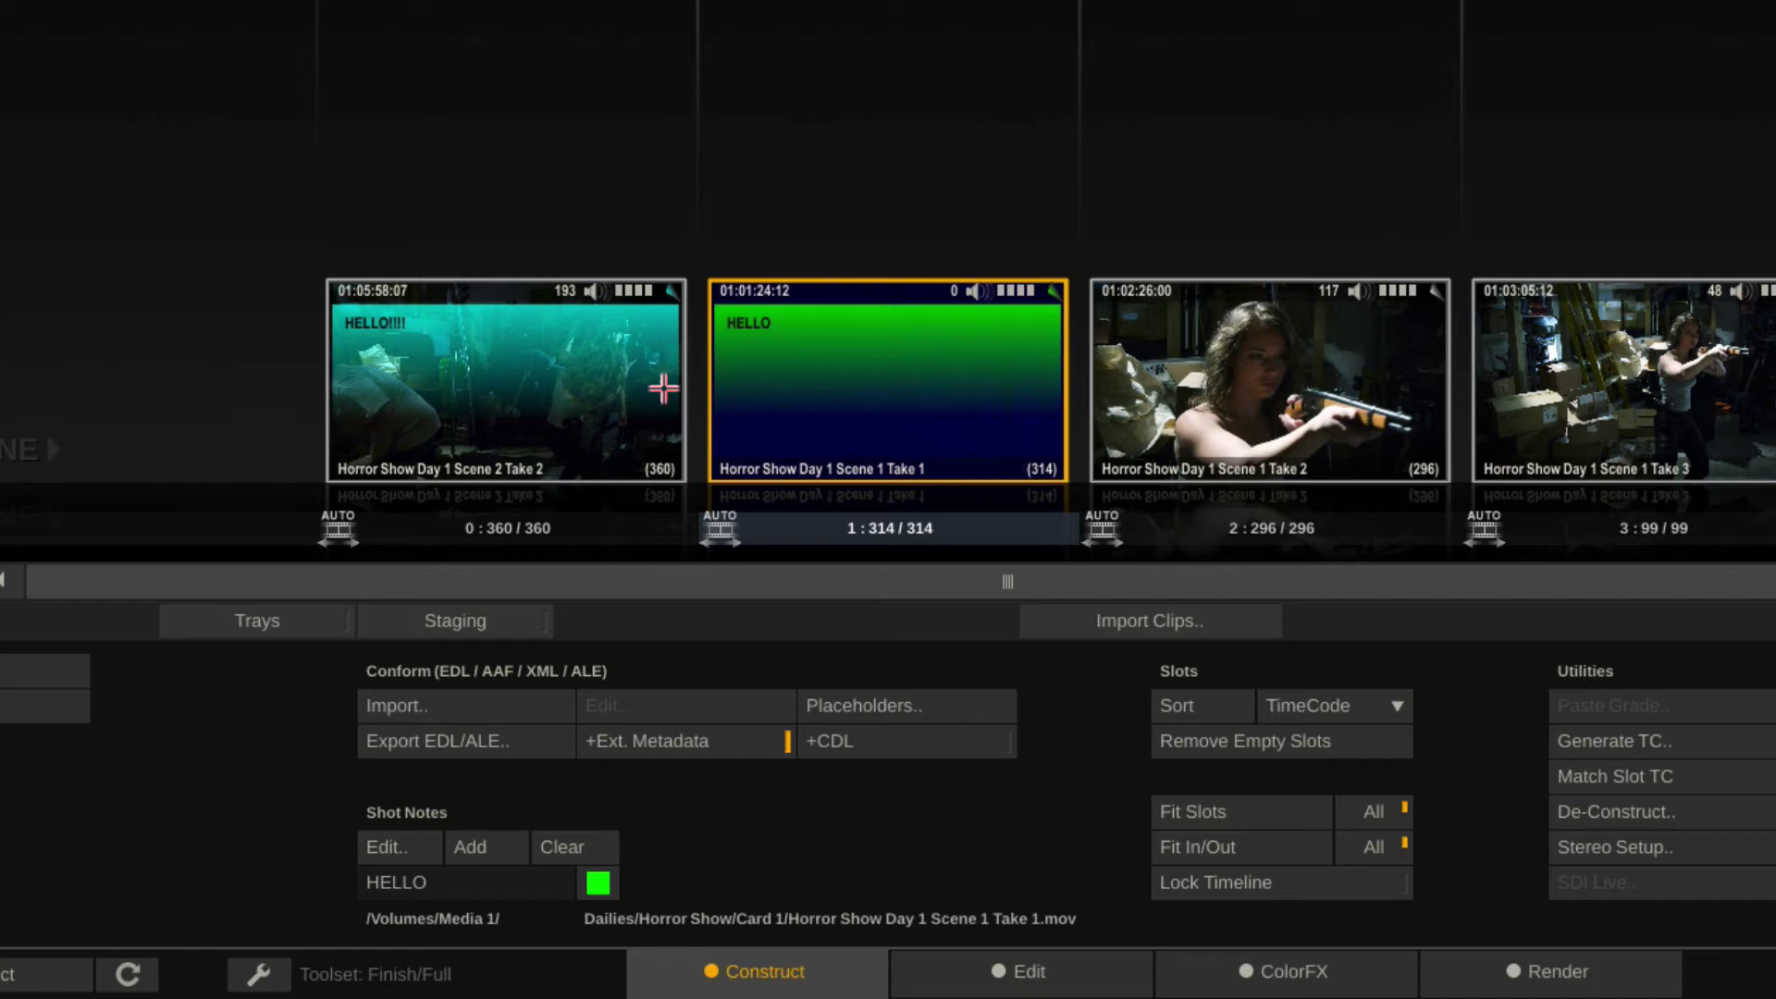
Select the first clip, Horror Show Day 1 Scene 2 Take 2, carrying the HELLO!!!! note
click(597, 407)
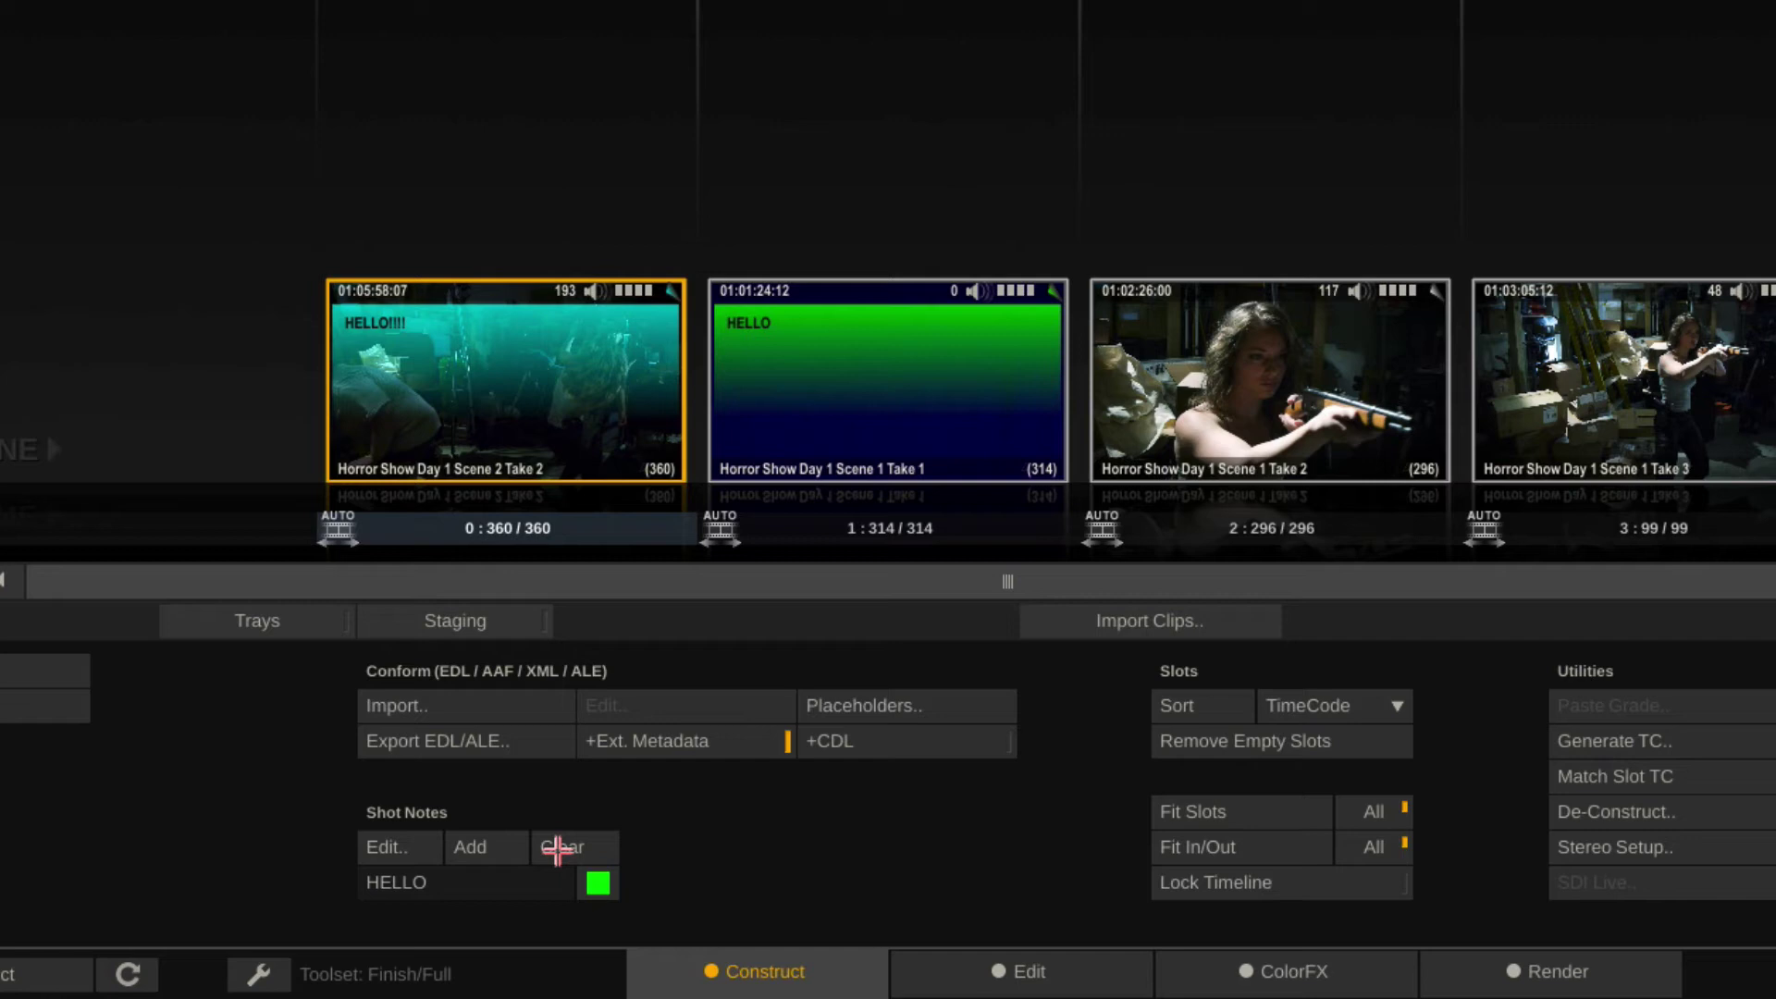
Set the swatch to cyan, clear the first clip's HELLO!!!! note and empty the notes field
click(598, 883)
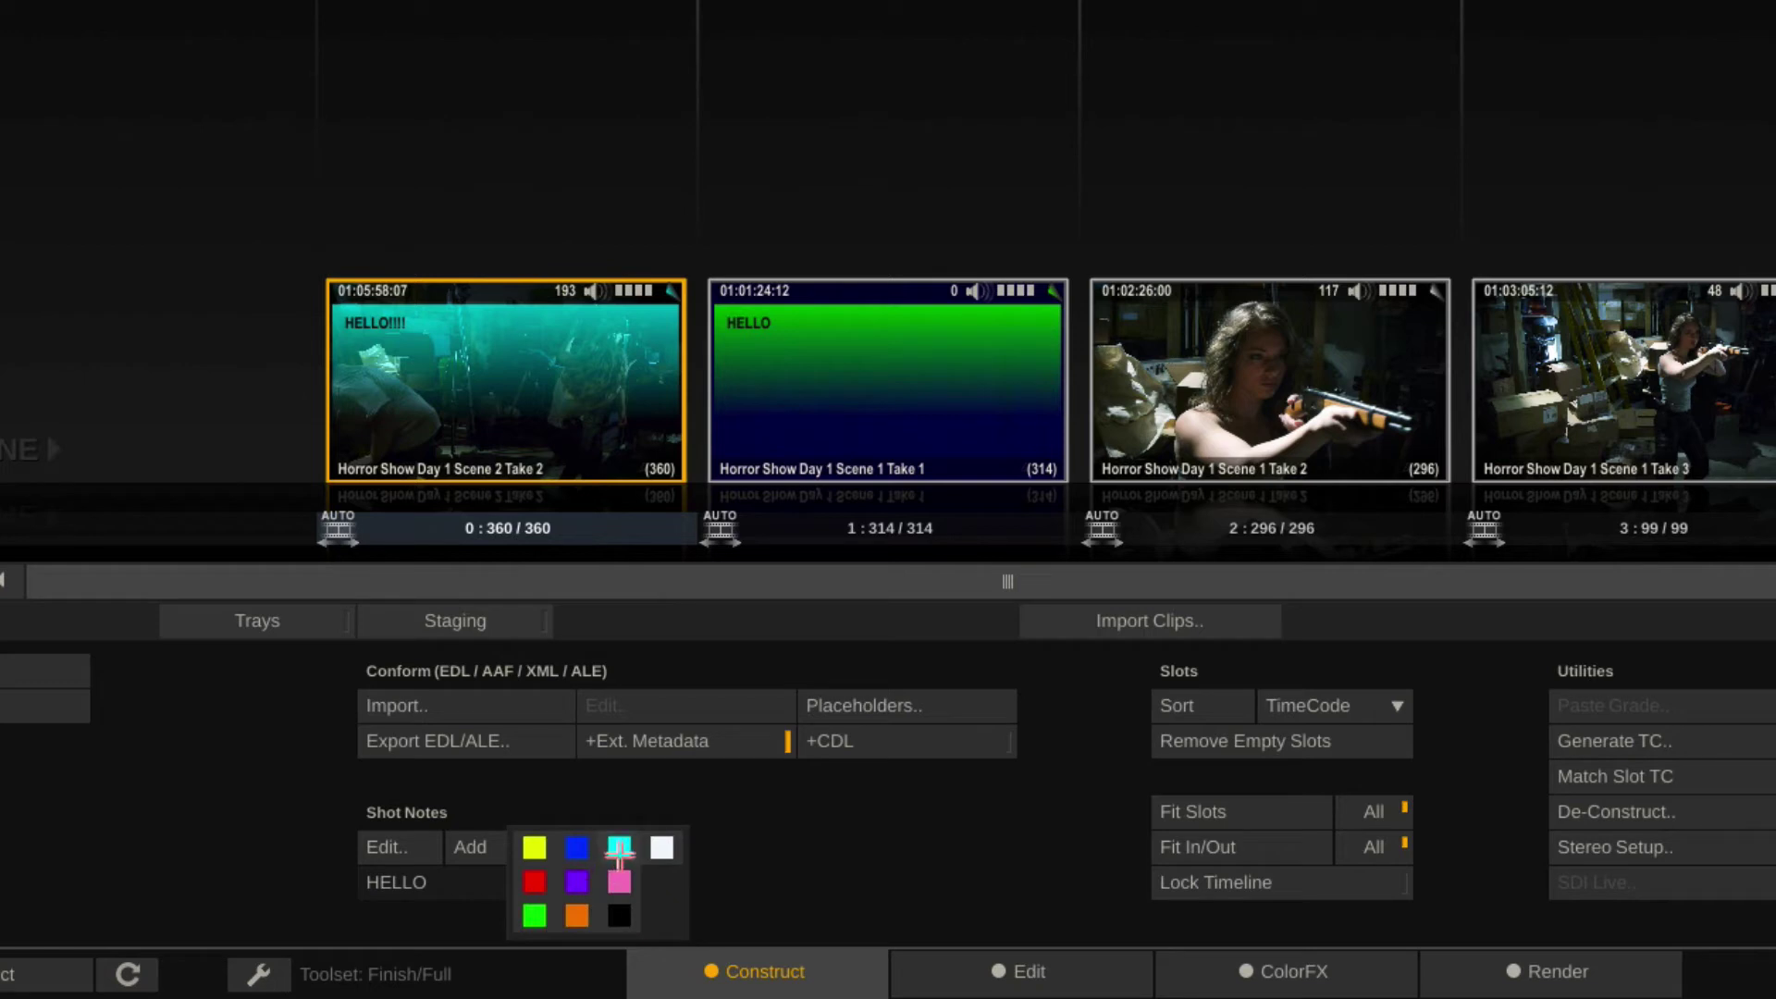
click(618, 850)
click(546, 847)
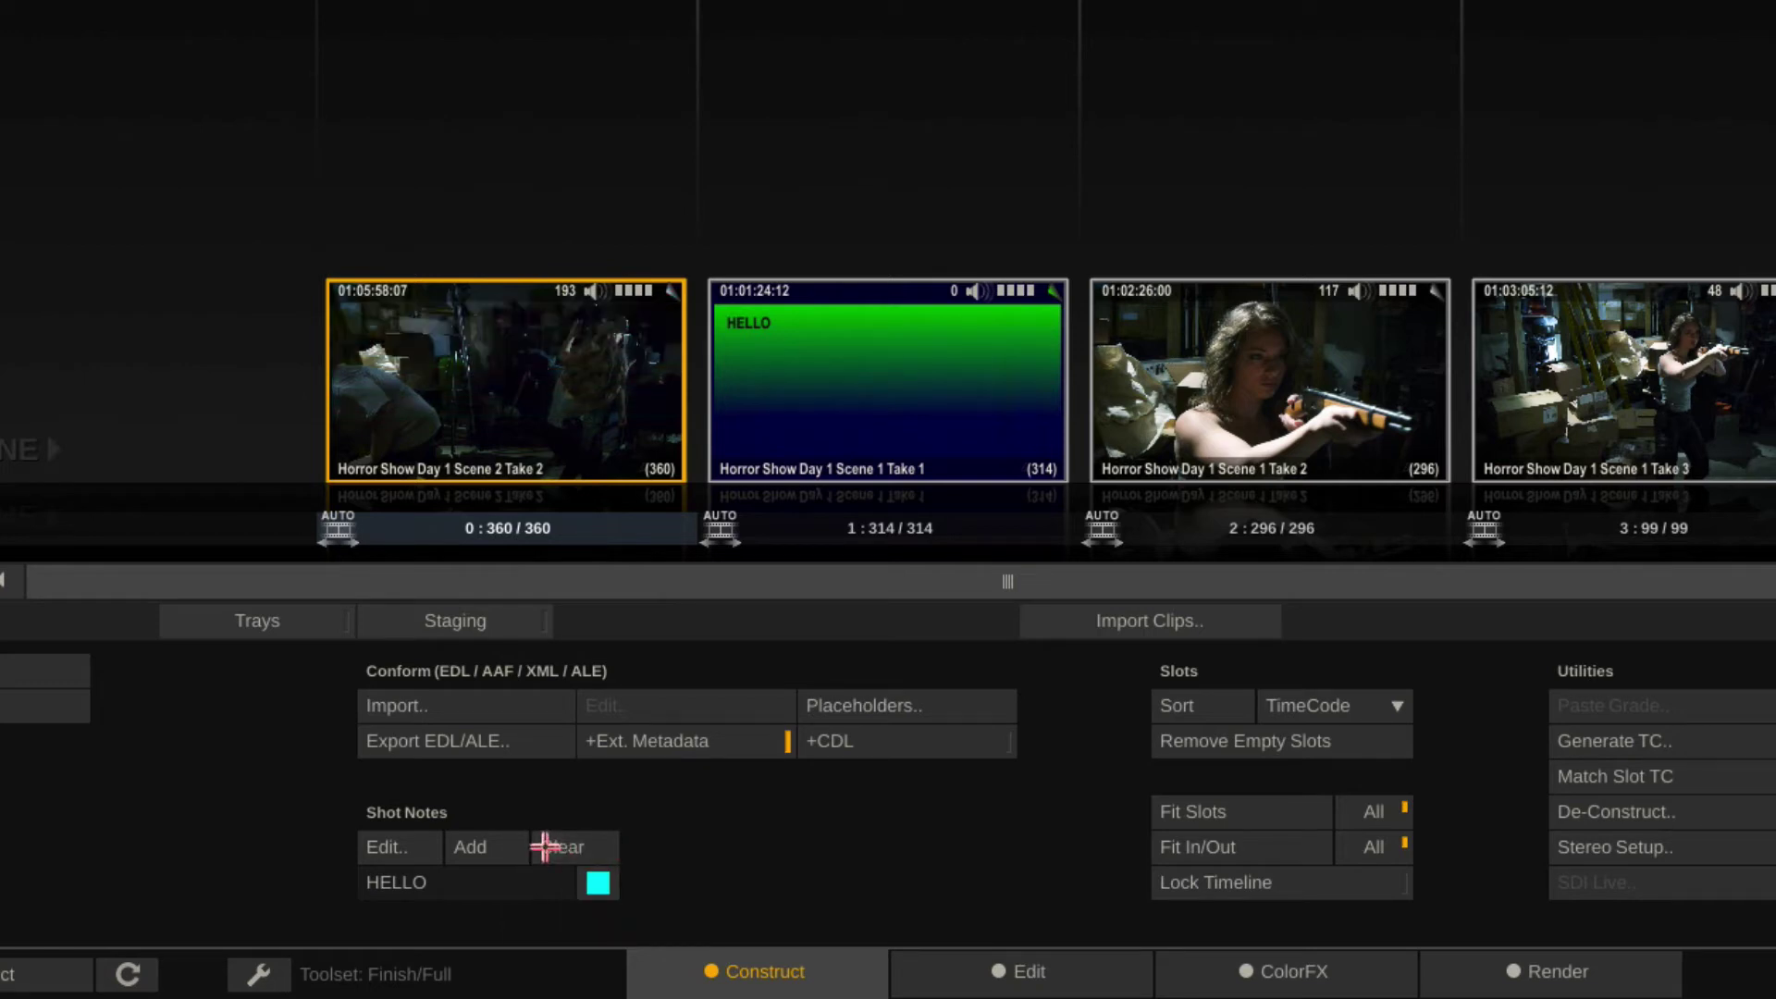
click(449, 884)
key(BackSpace)
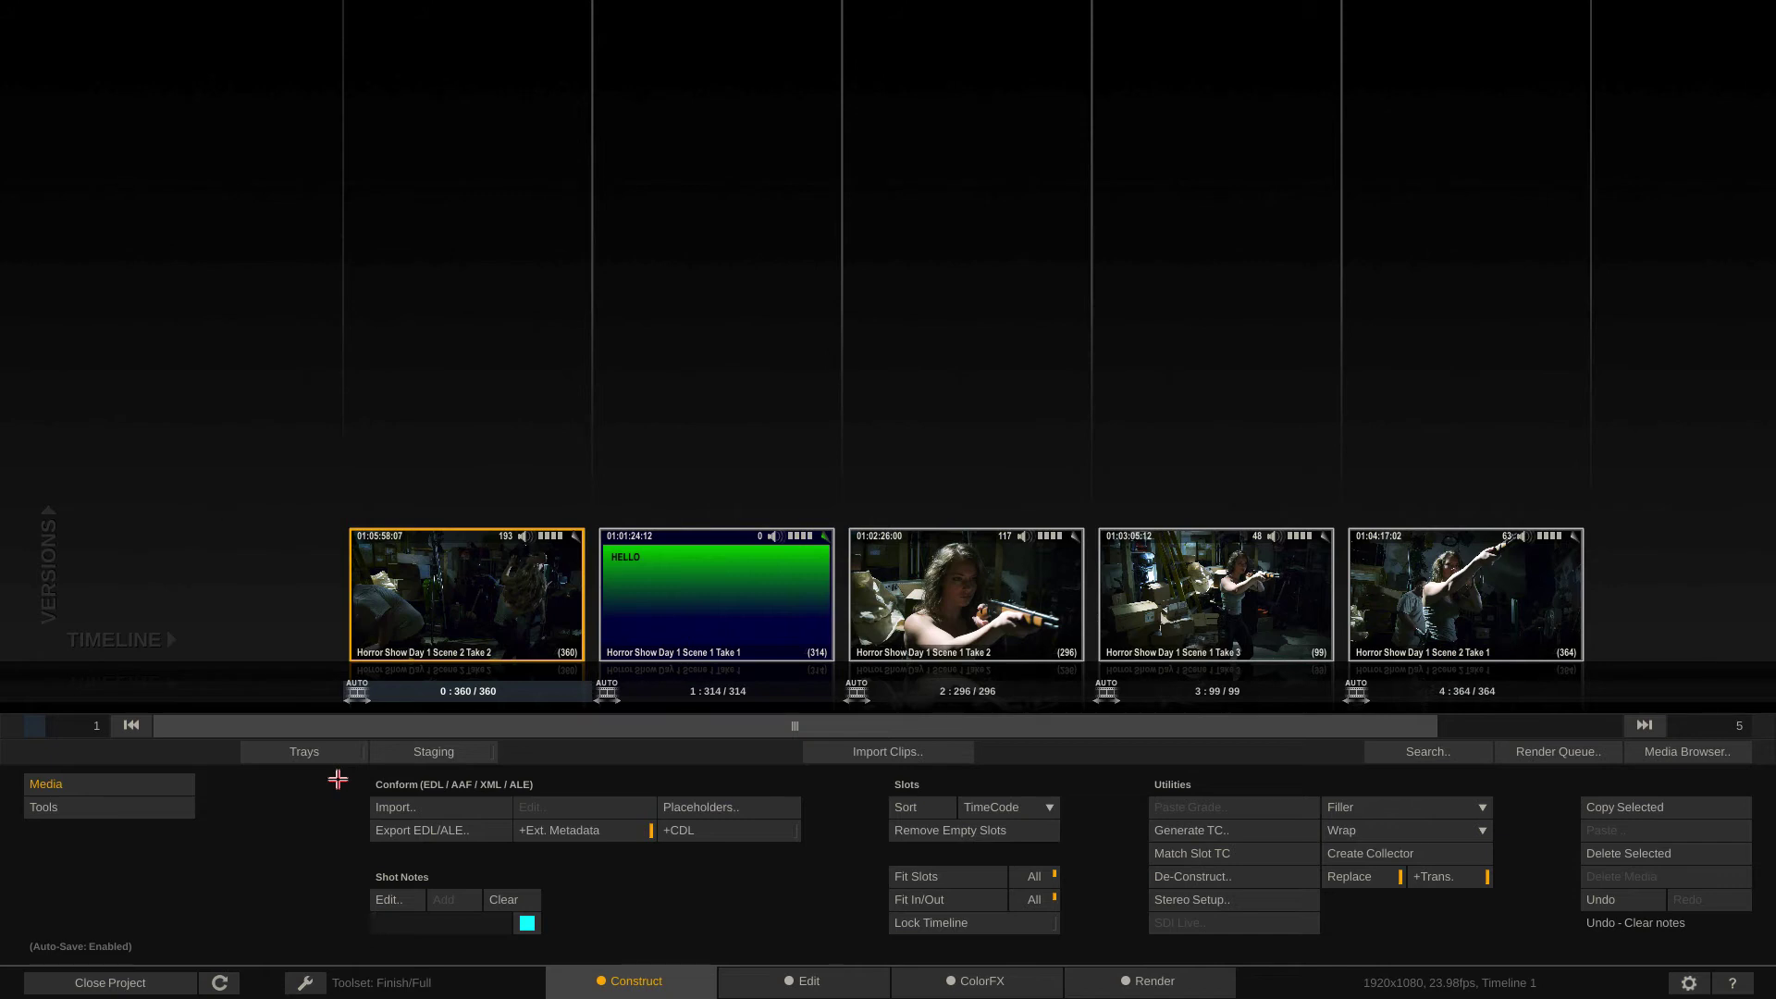
click(681, 652)
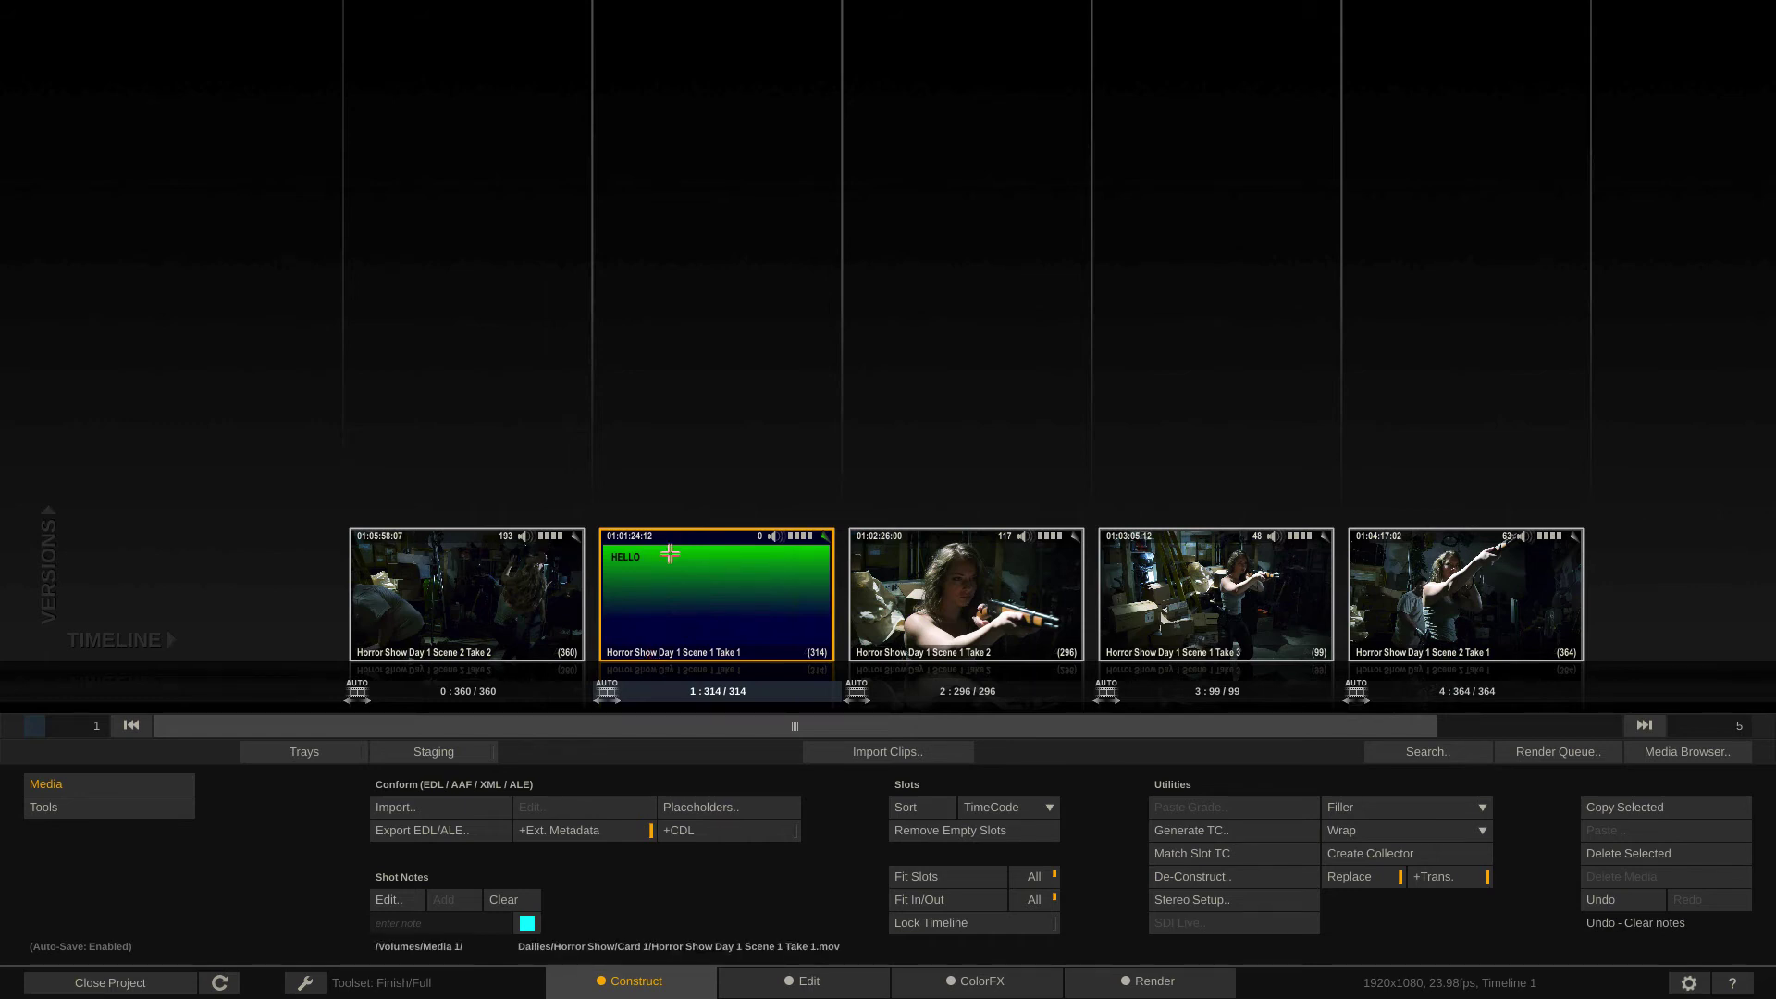
Replace the HELLO note with 'I'M HAVING SYNC ISSUES WITH THIS SHOT. NEED TO CHECK IT OUT LATER.'
click(386, 899)
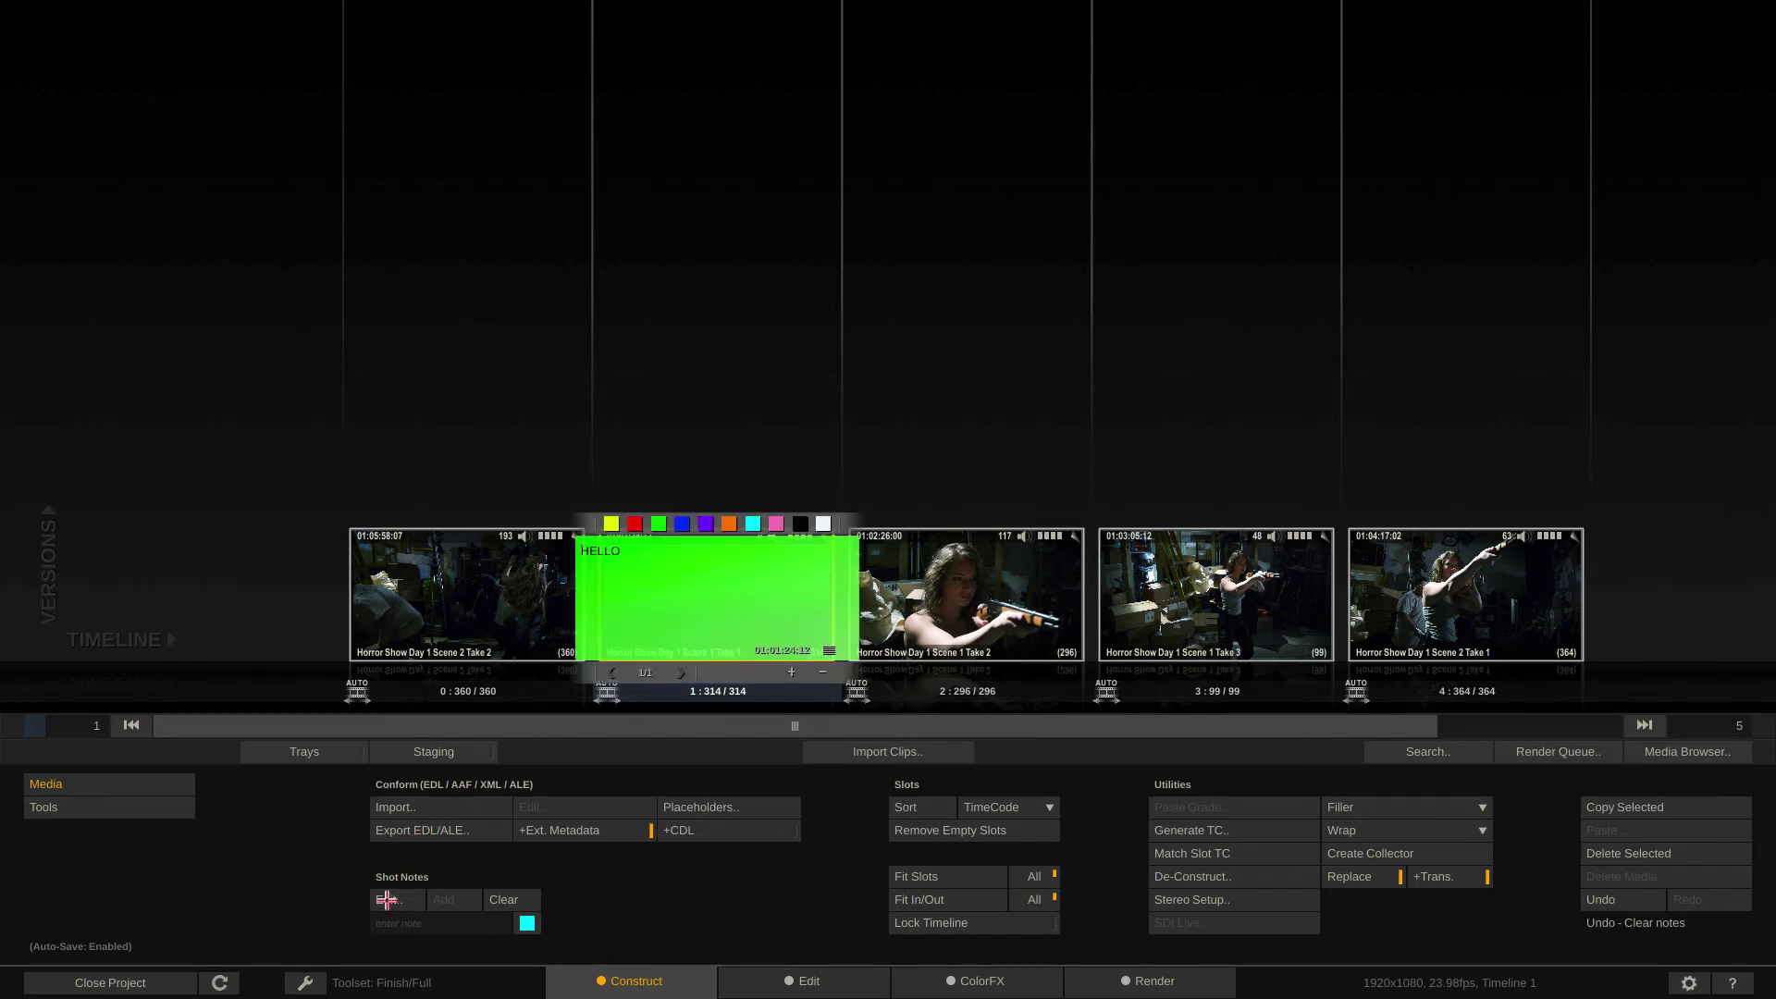
click(387, 900)
drag(621, 579, 512, 543)
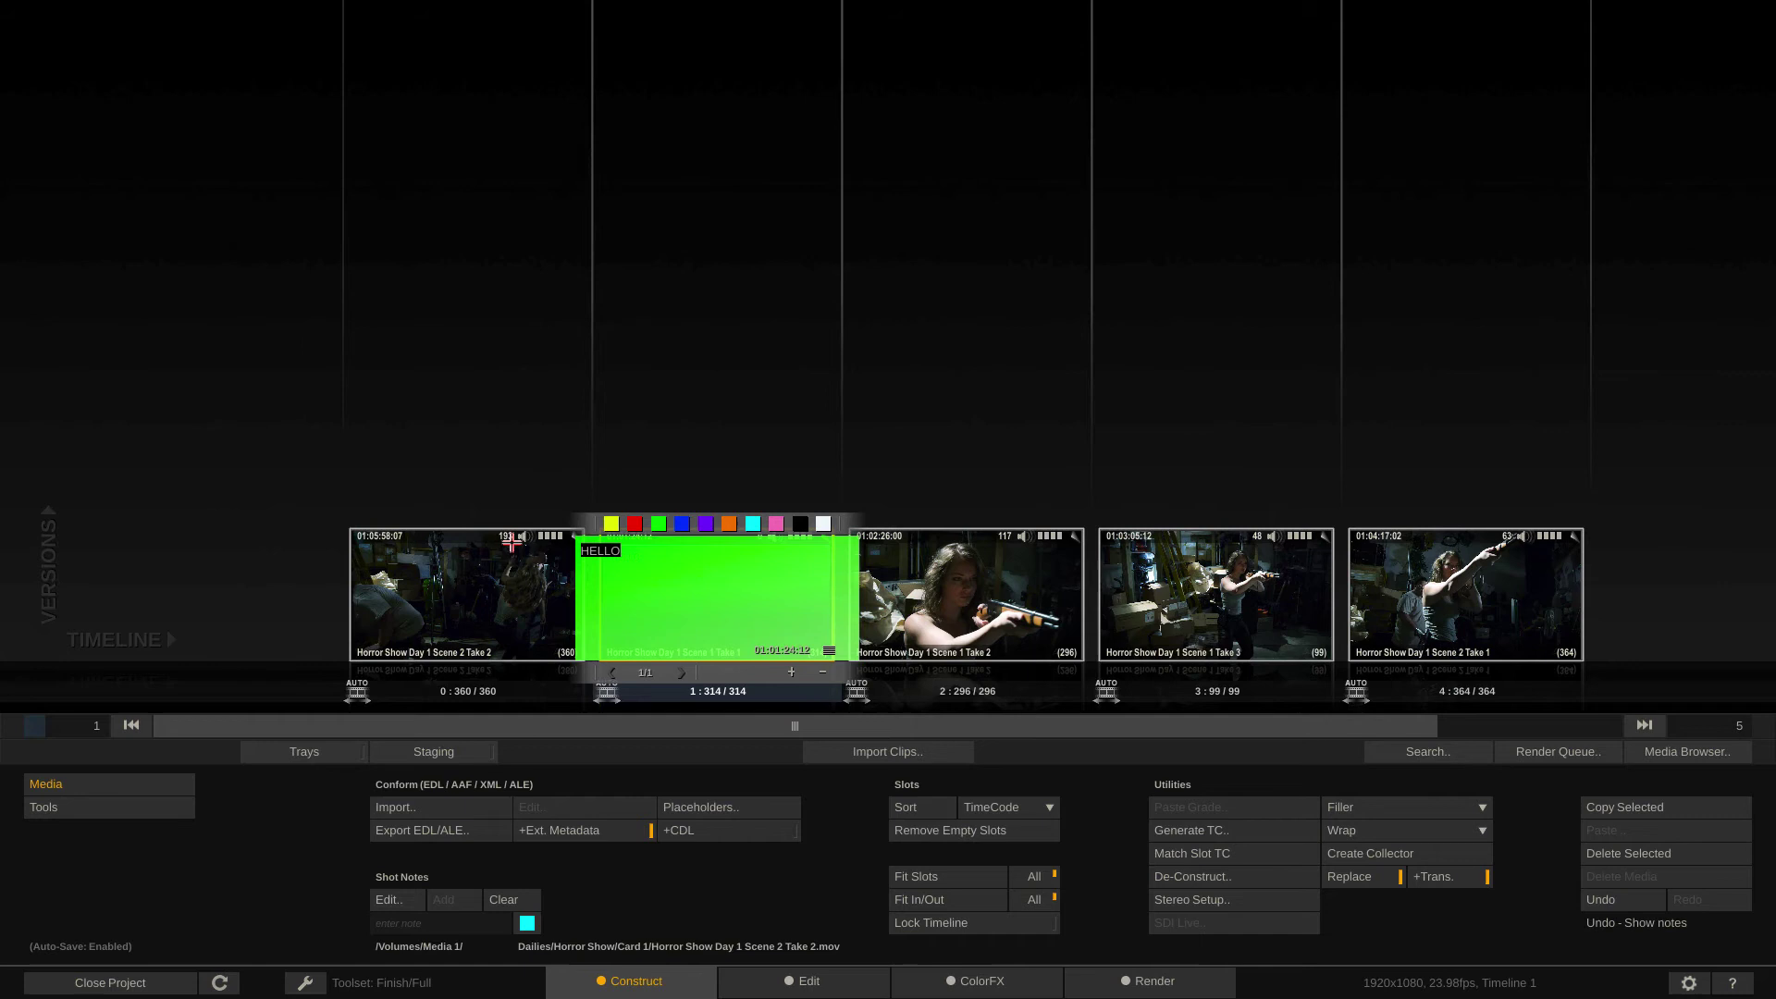
text(I'M HAVING SYNC ISSUES WITH THIS S)
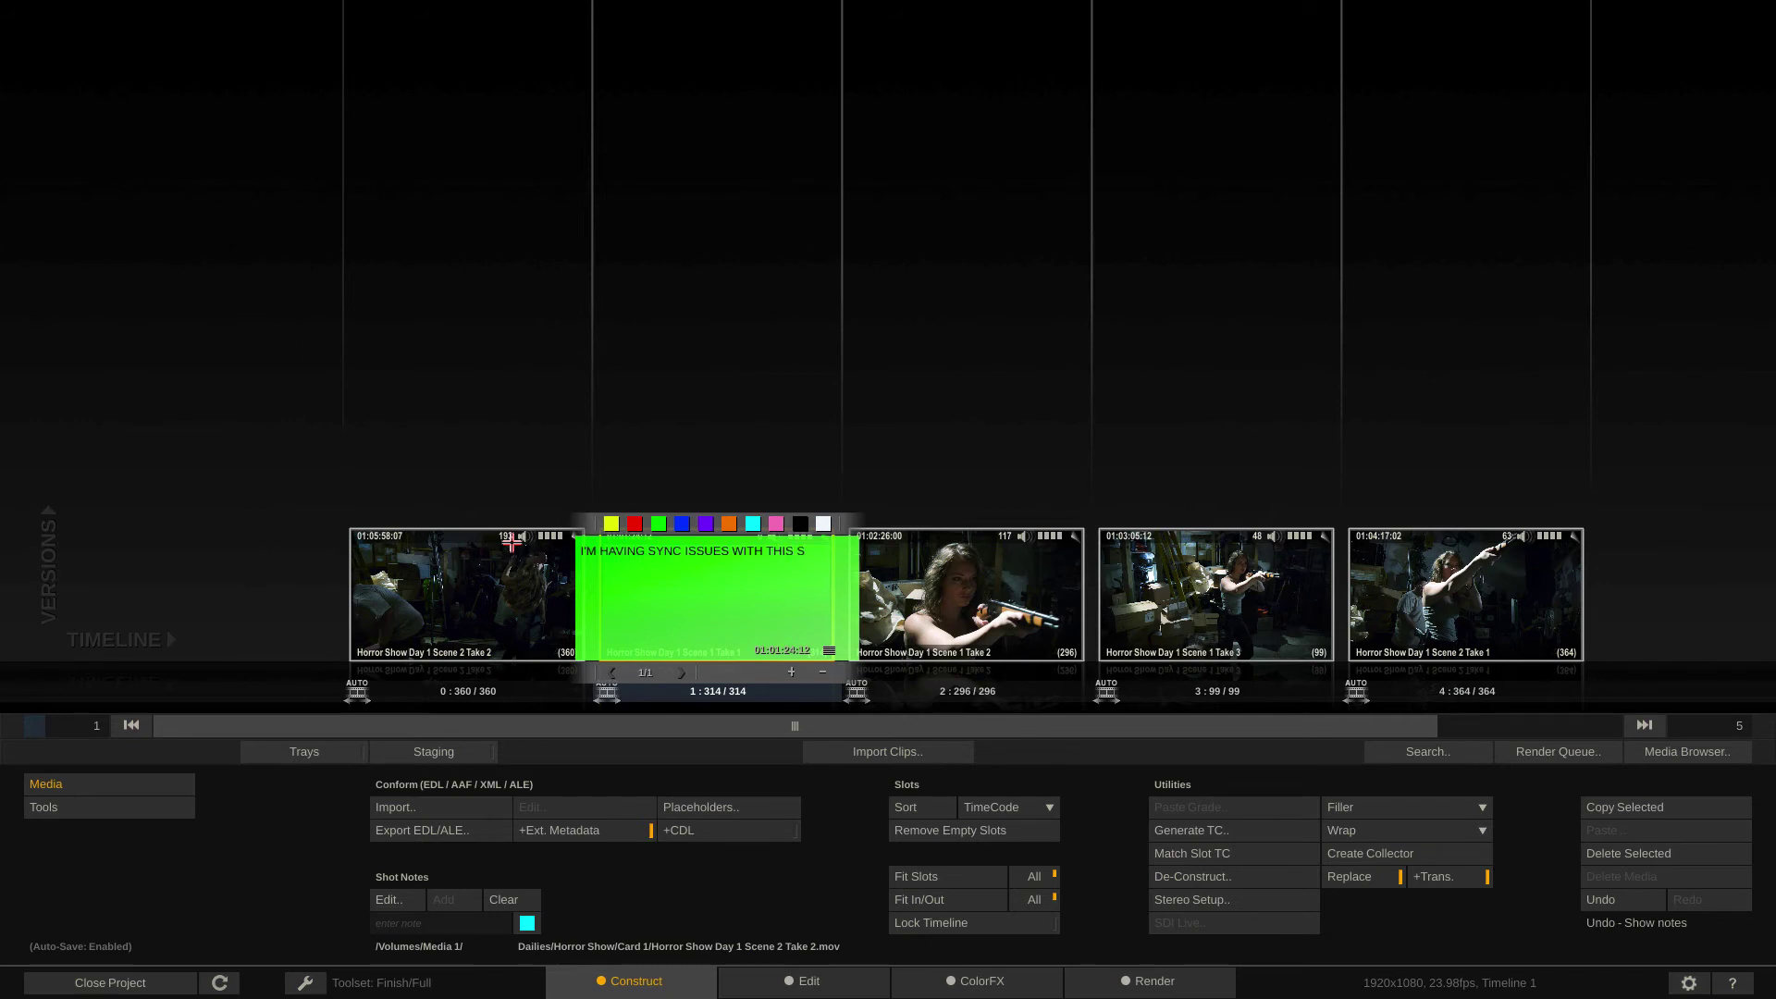
text(HOT. NEED TO CHECK IT OUT LATER.)
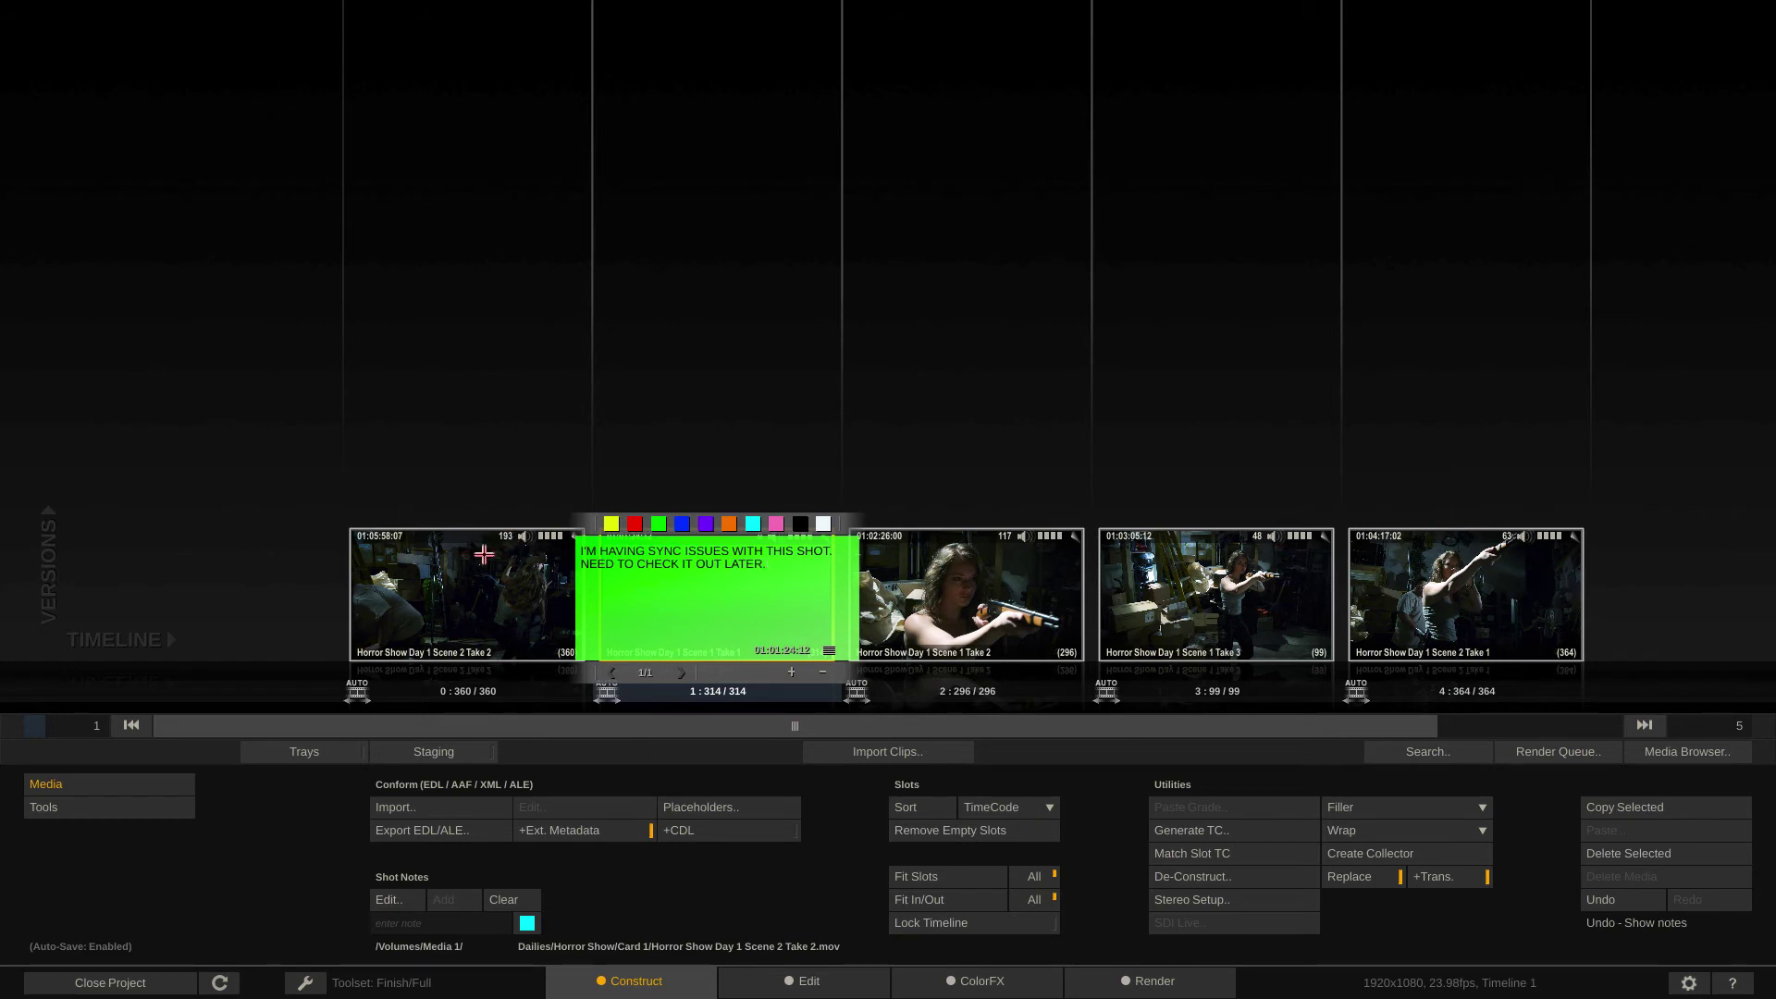
Commit the sync-issue note, then open the note editor from the clip's metadata panel
click(546, 856)
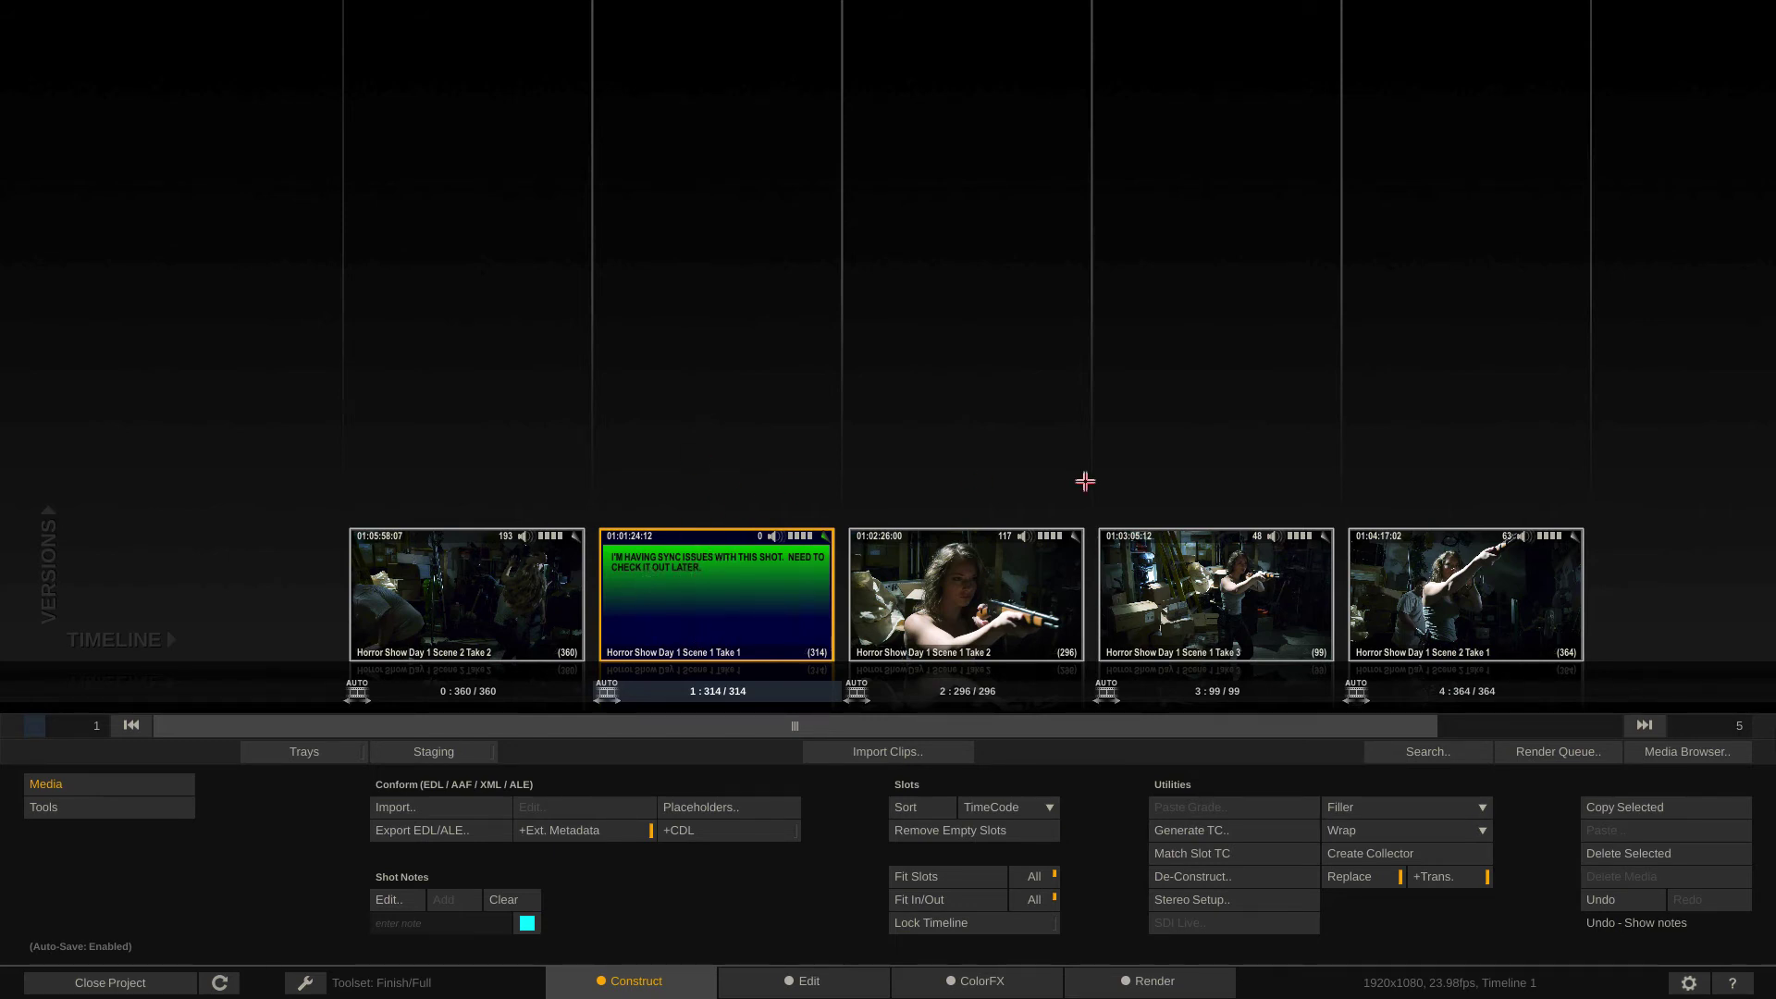
mouse_move(1765, 433)
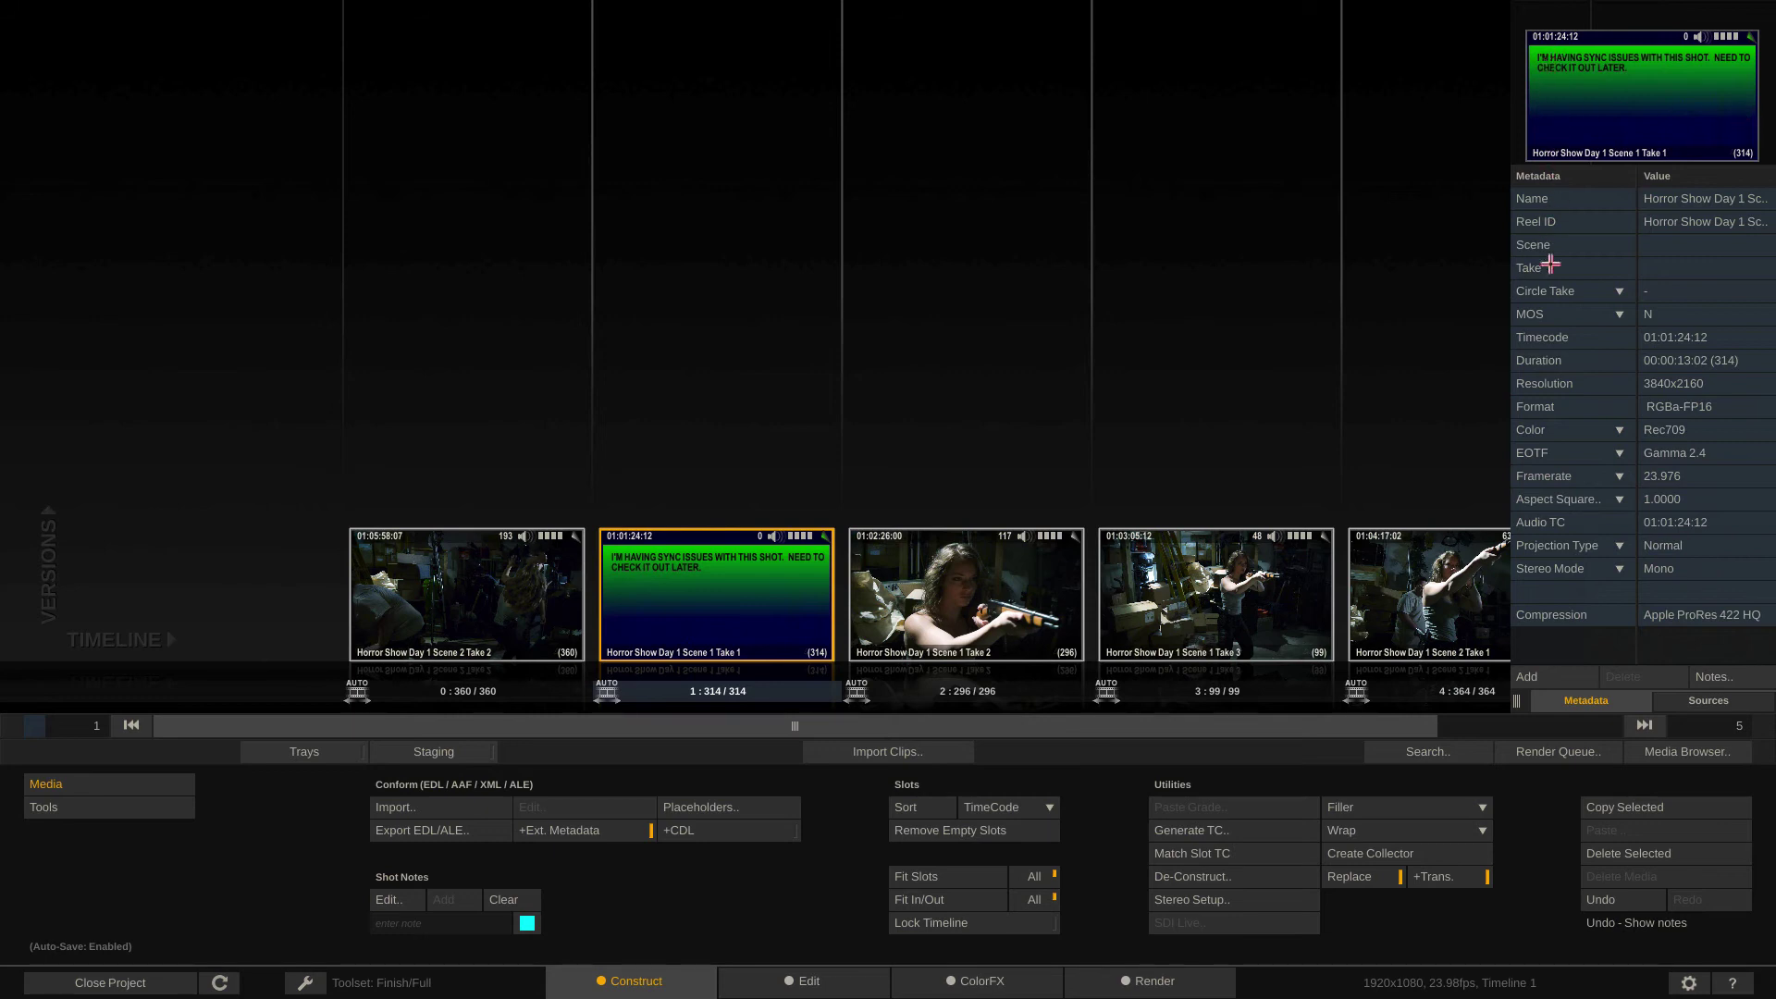
click(1717, 677)
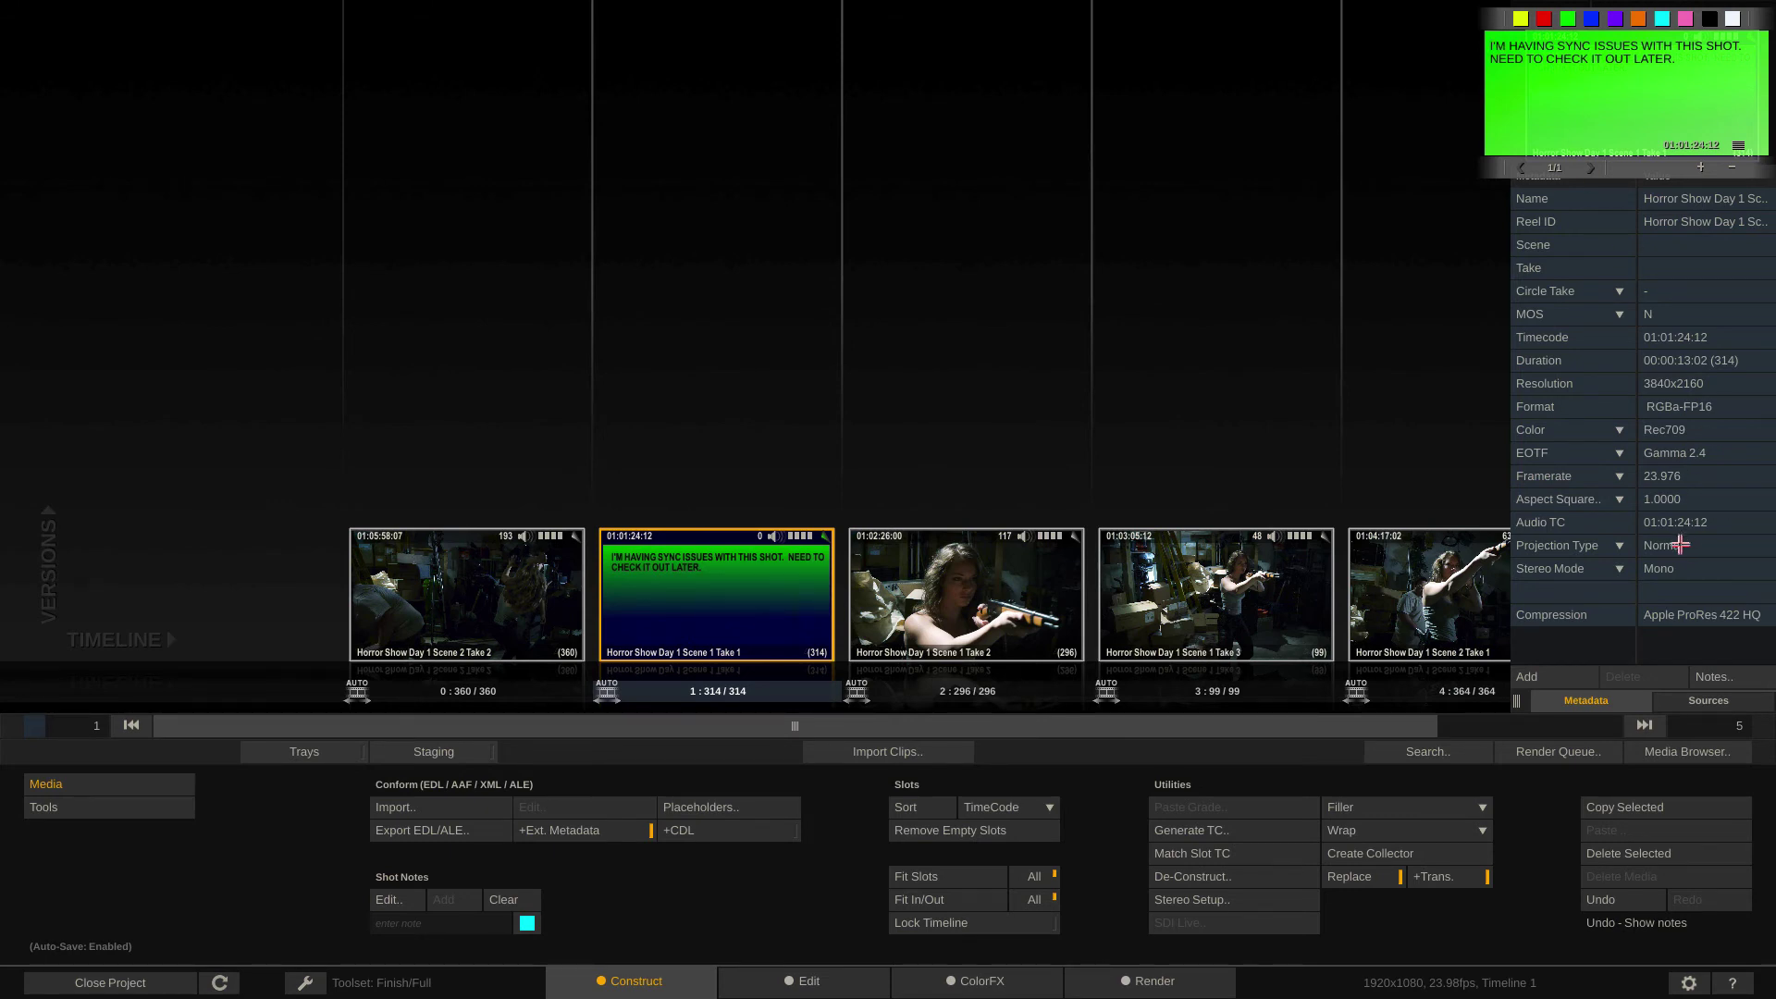
Close the Notes editor popup
click(338, 846)
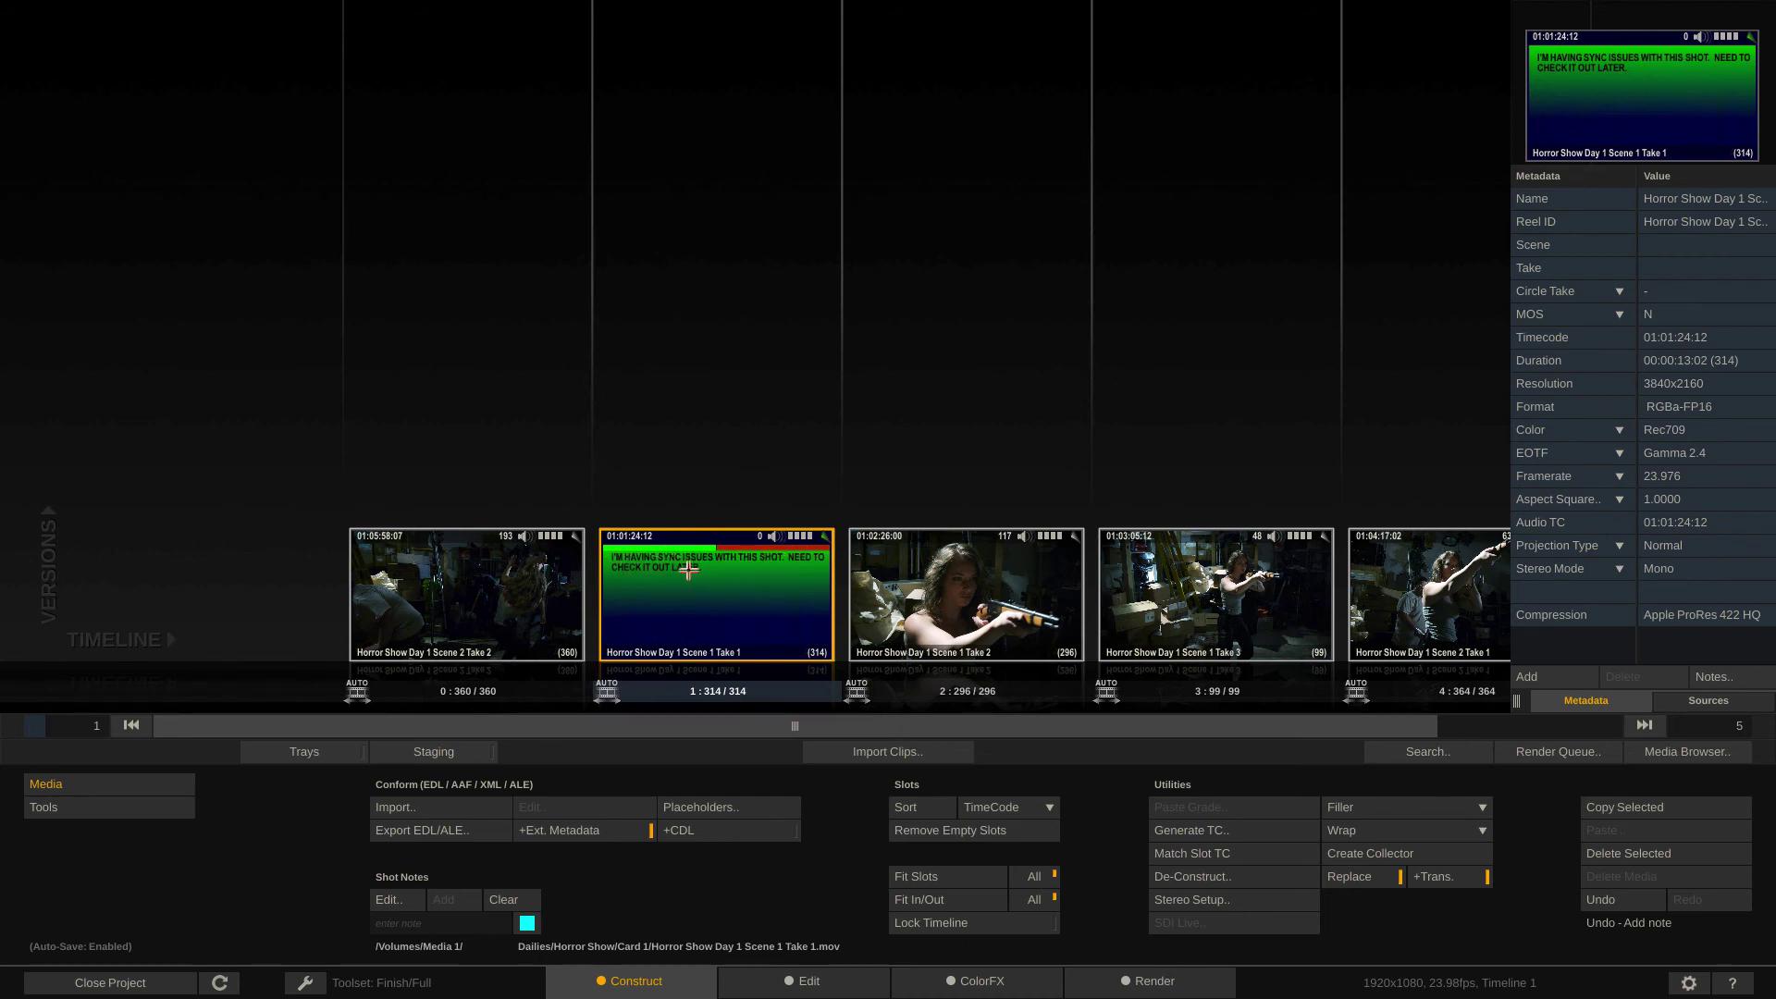
Change the Take 1 clip's second note, Hot Pixel, to read 'BOOM HANGING IN SHOT'
click(740, 564)
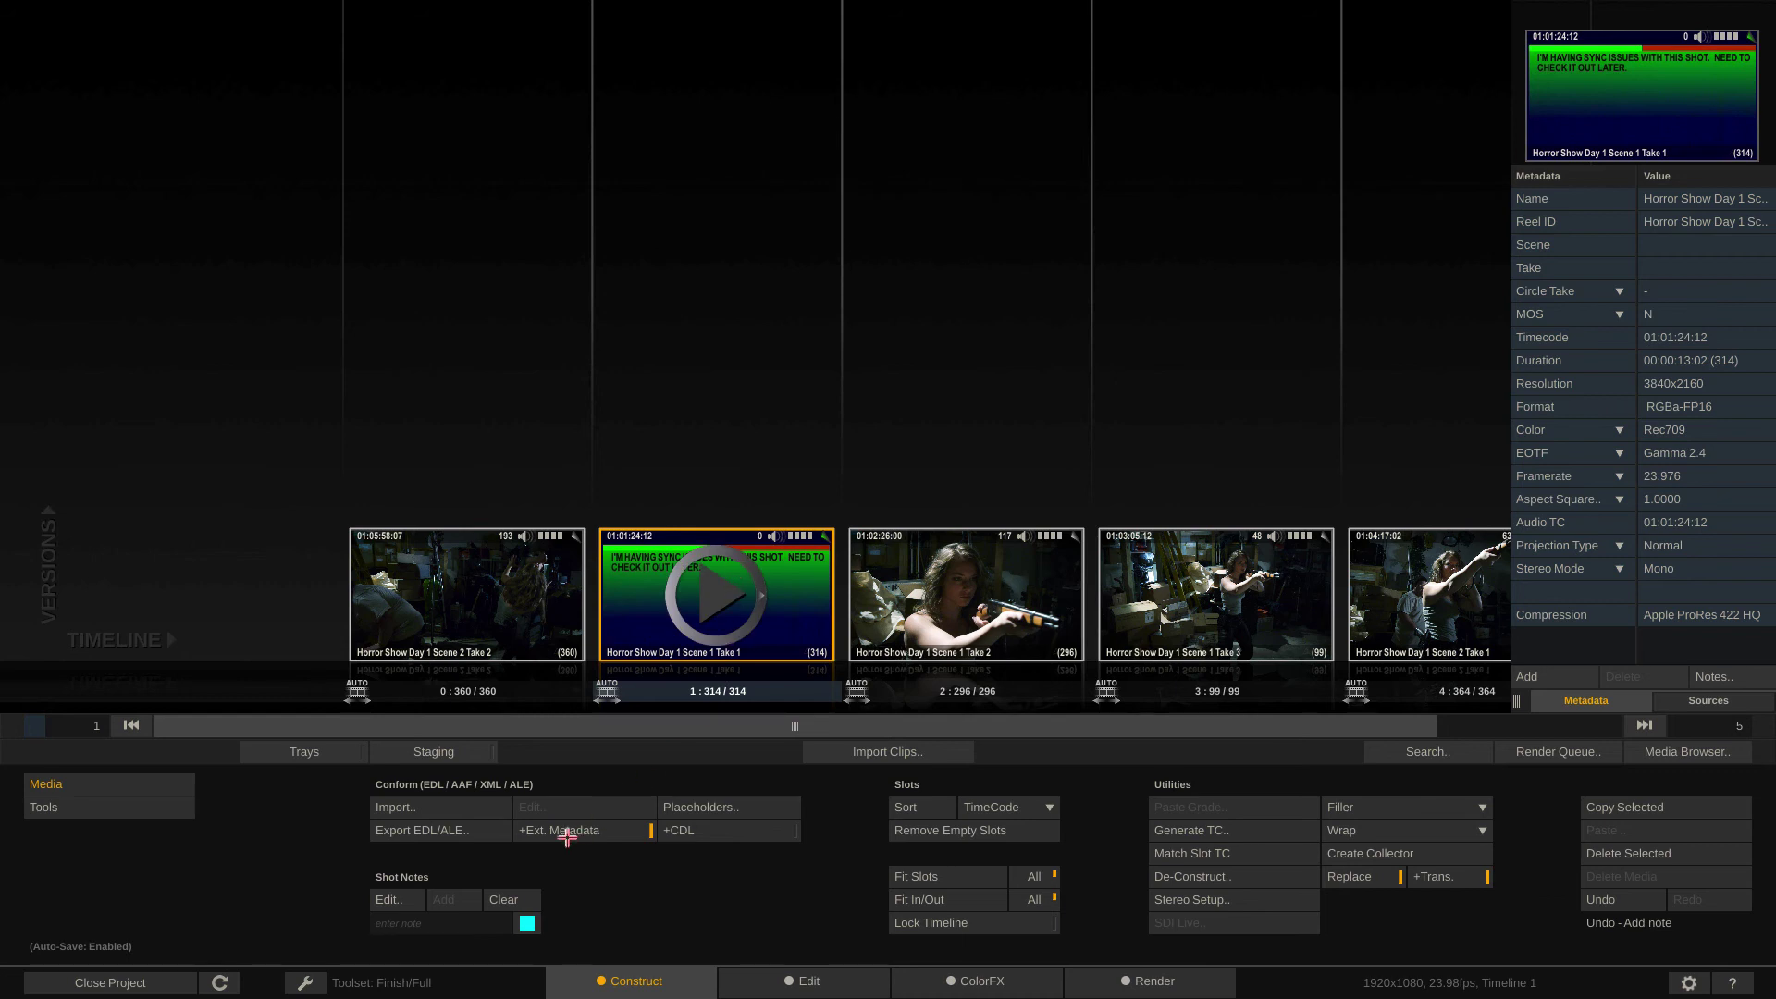
click(389, 899)
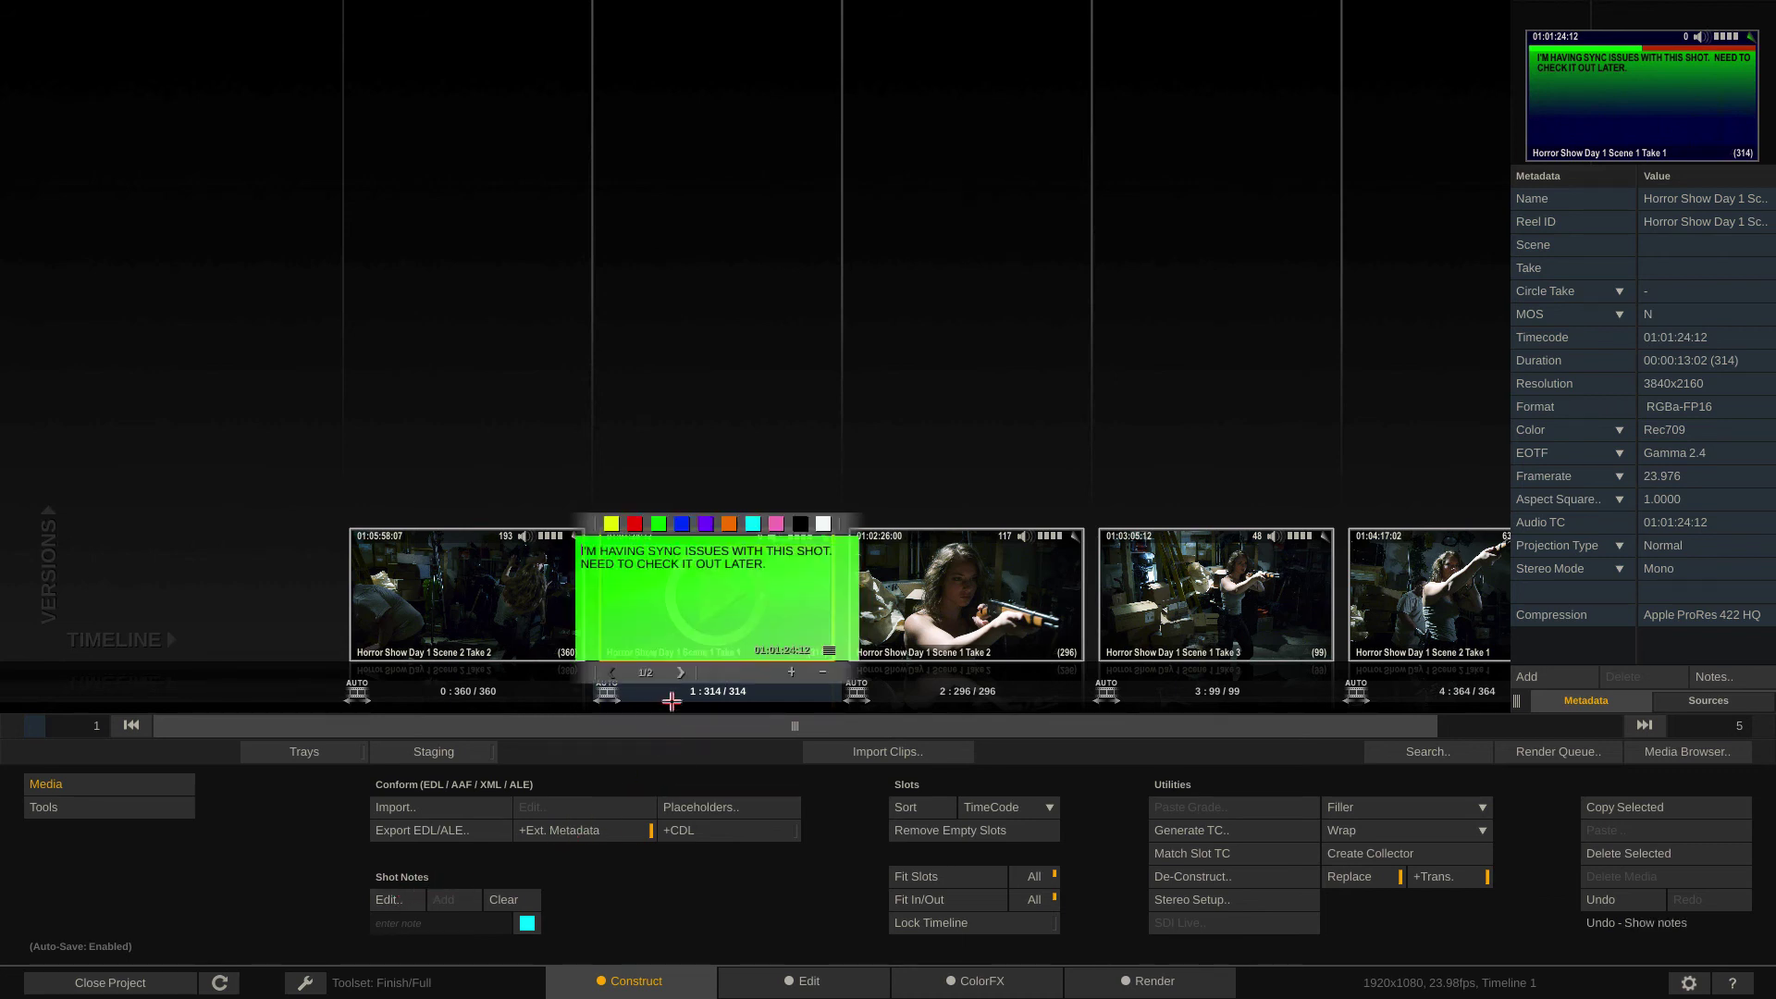
click(681, 673)
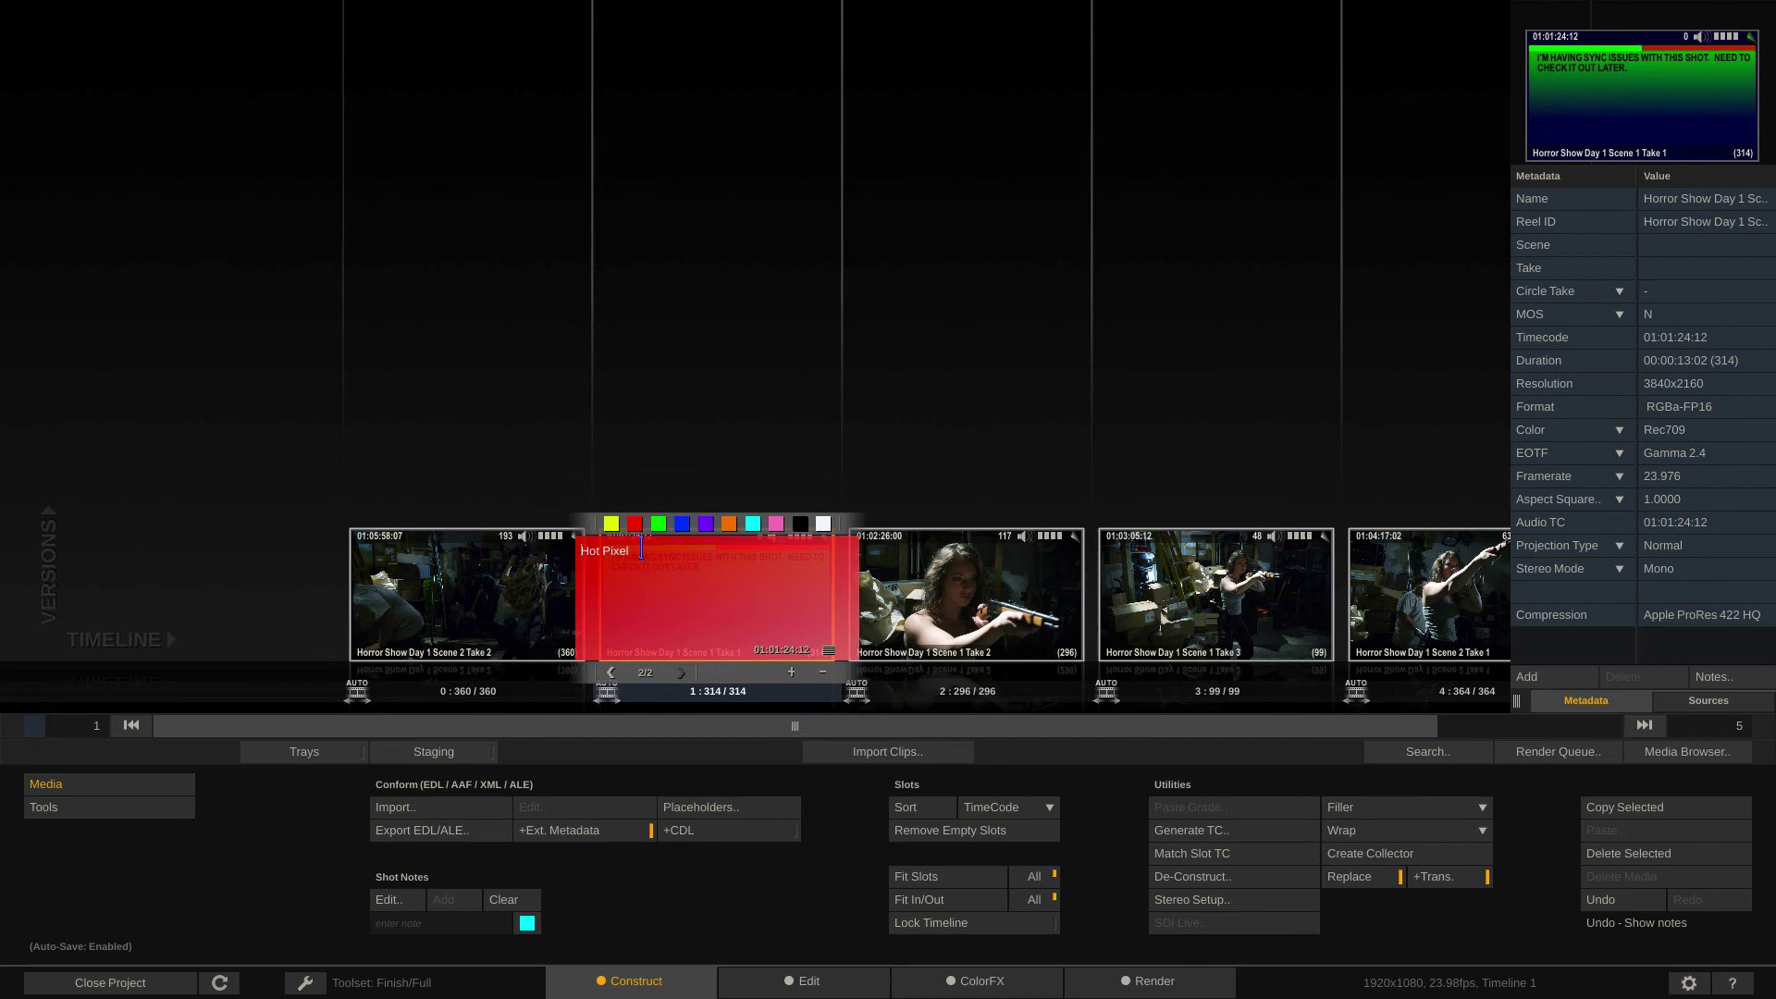
drag(669, 555, 524, 543)
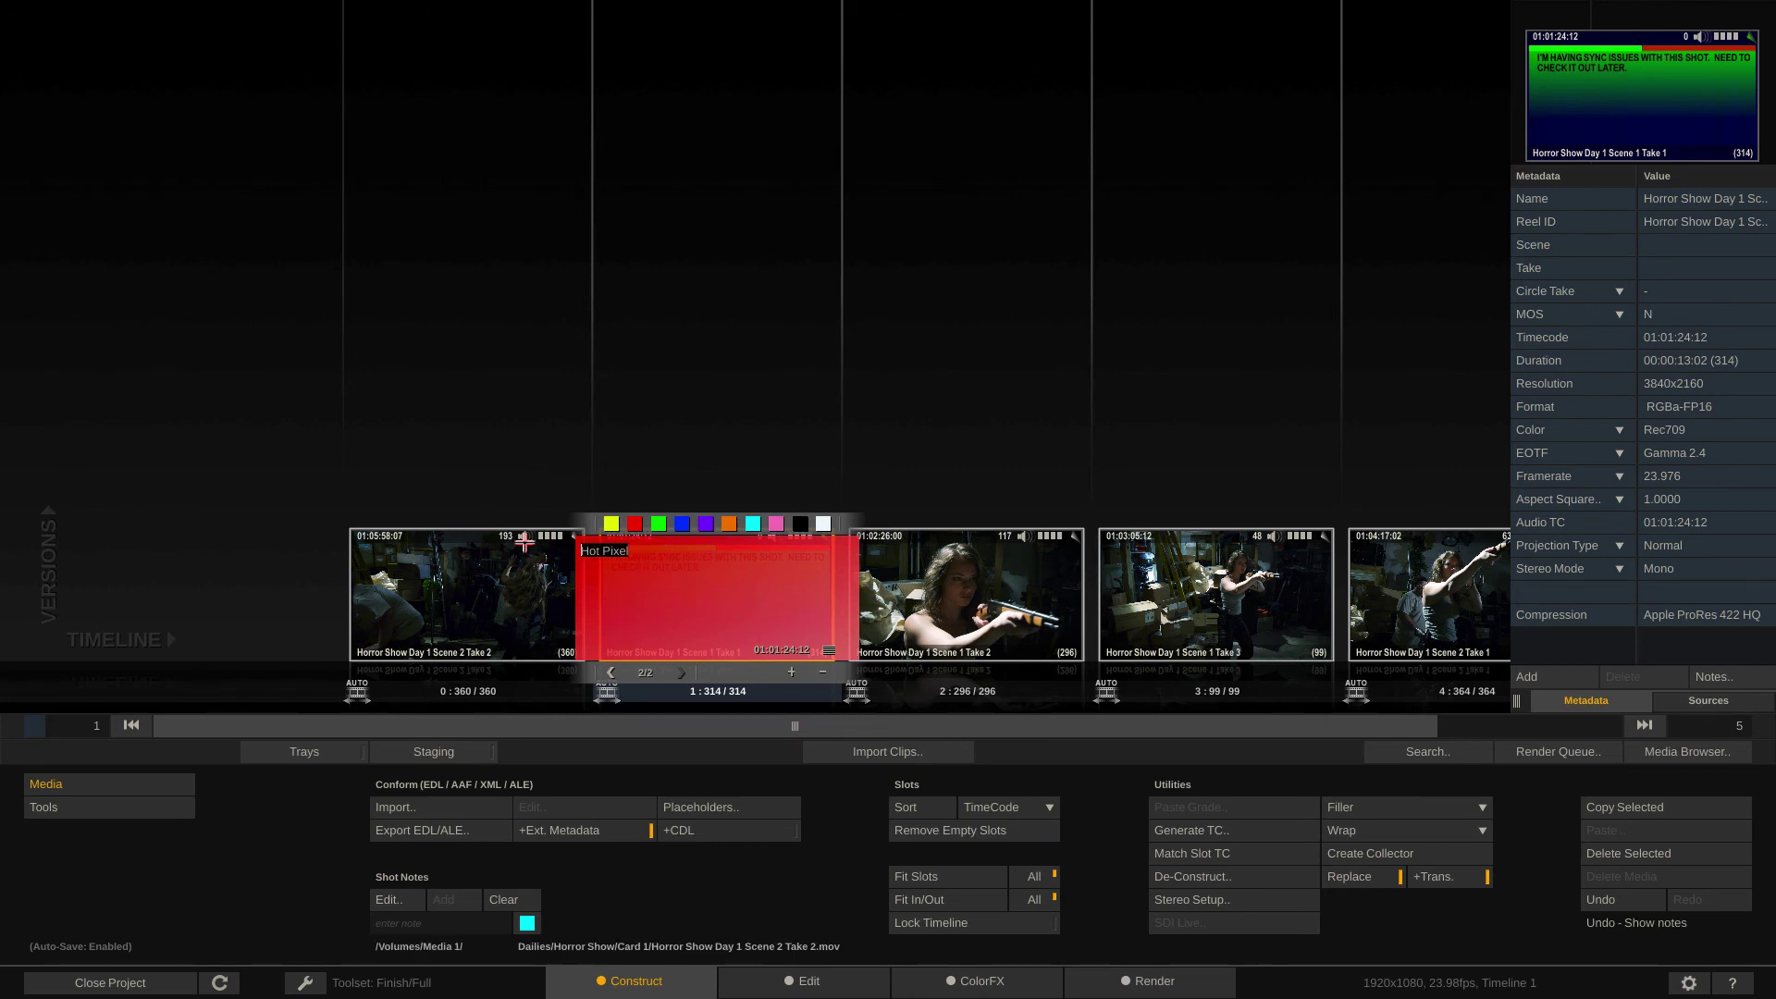
text(boOM HAIIN)
key(BackSpace)
key(BackSpace)
text(GING IN SHOT)
click(587, 771)
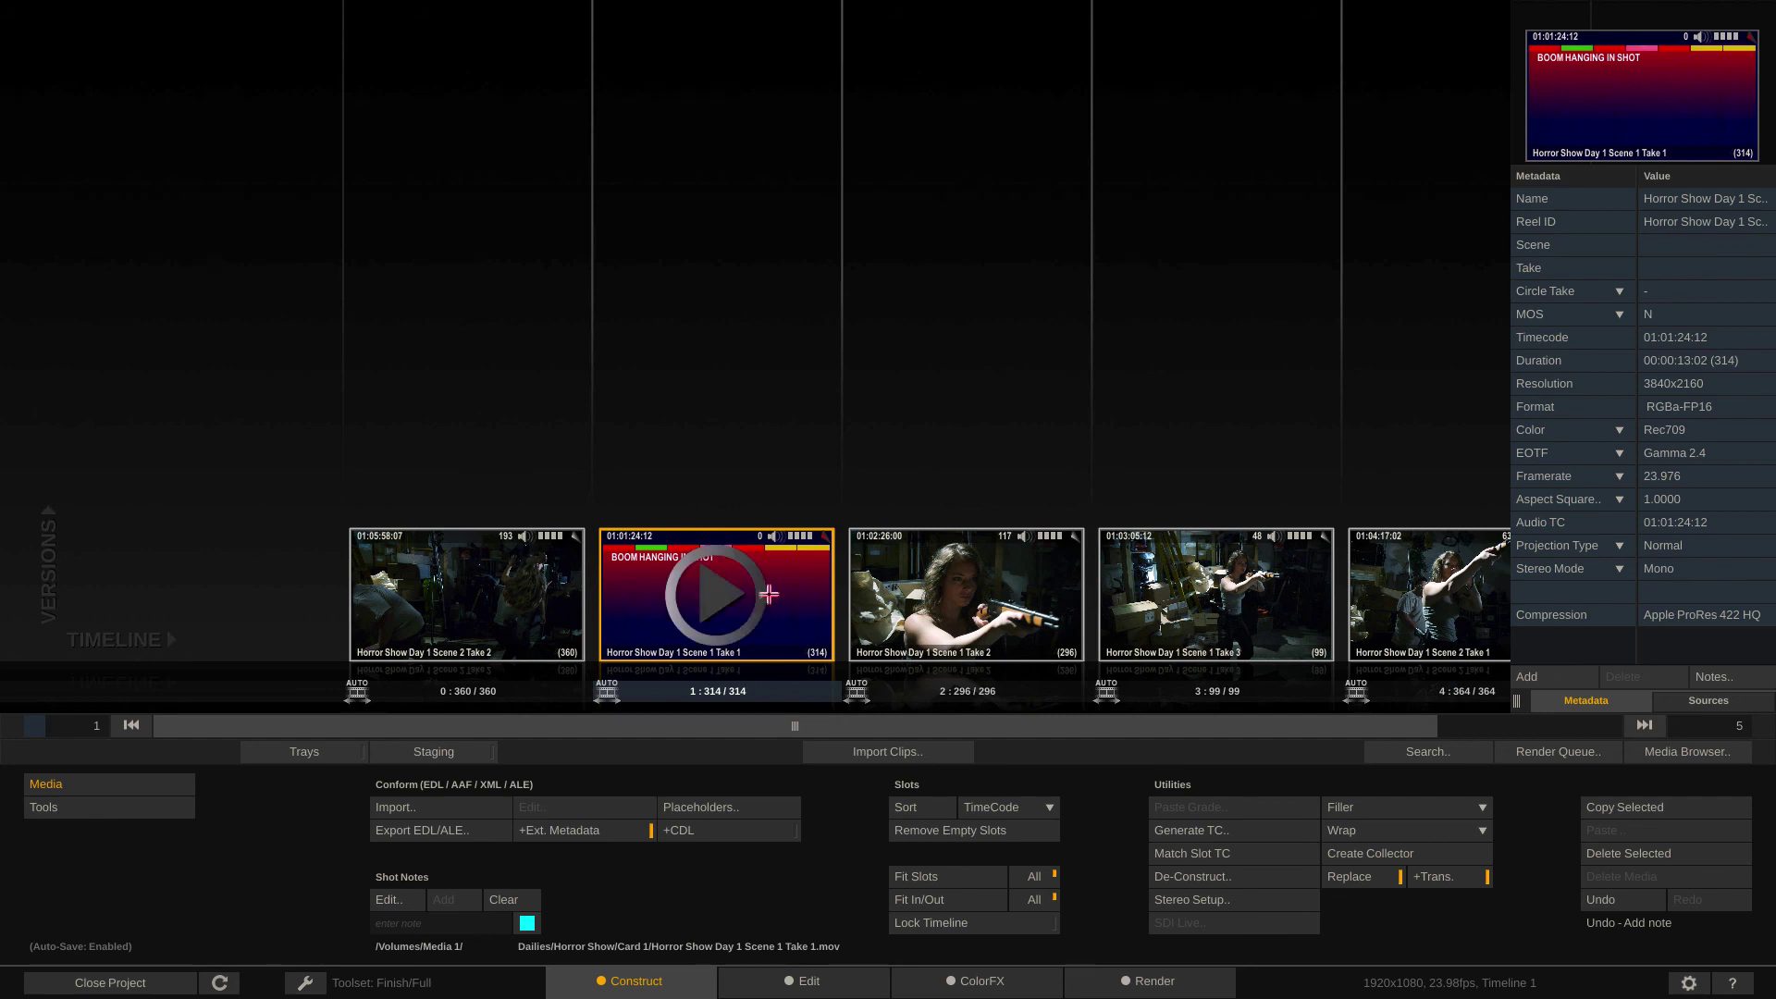
Open the Take 1 clip's note editor and page through its notes to False Take and back
click(388, 901)
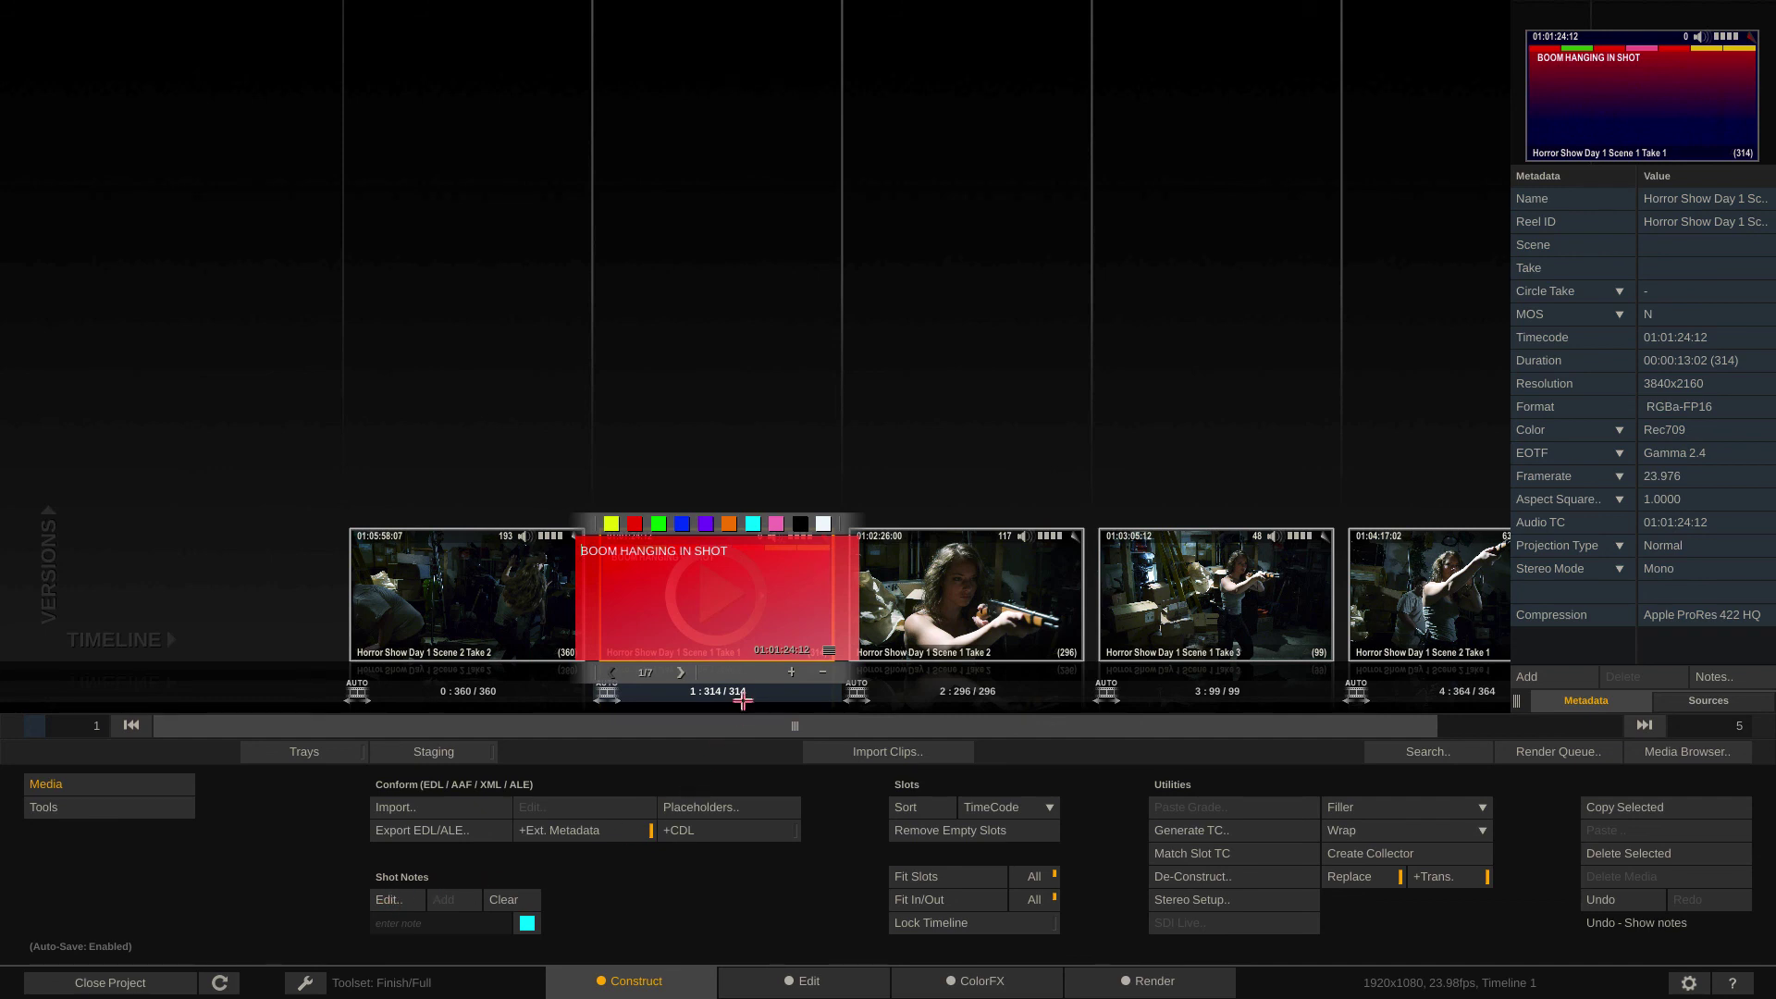
click(683, 674)
click(683, 674)
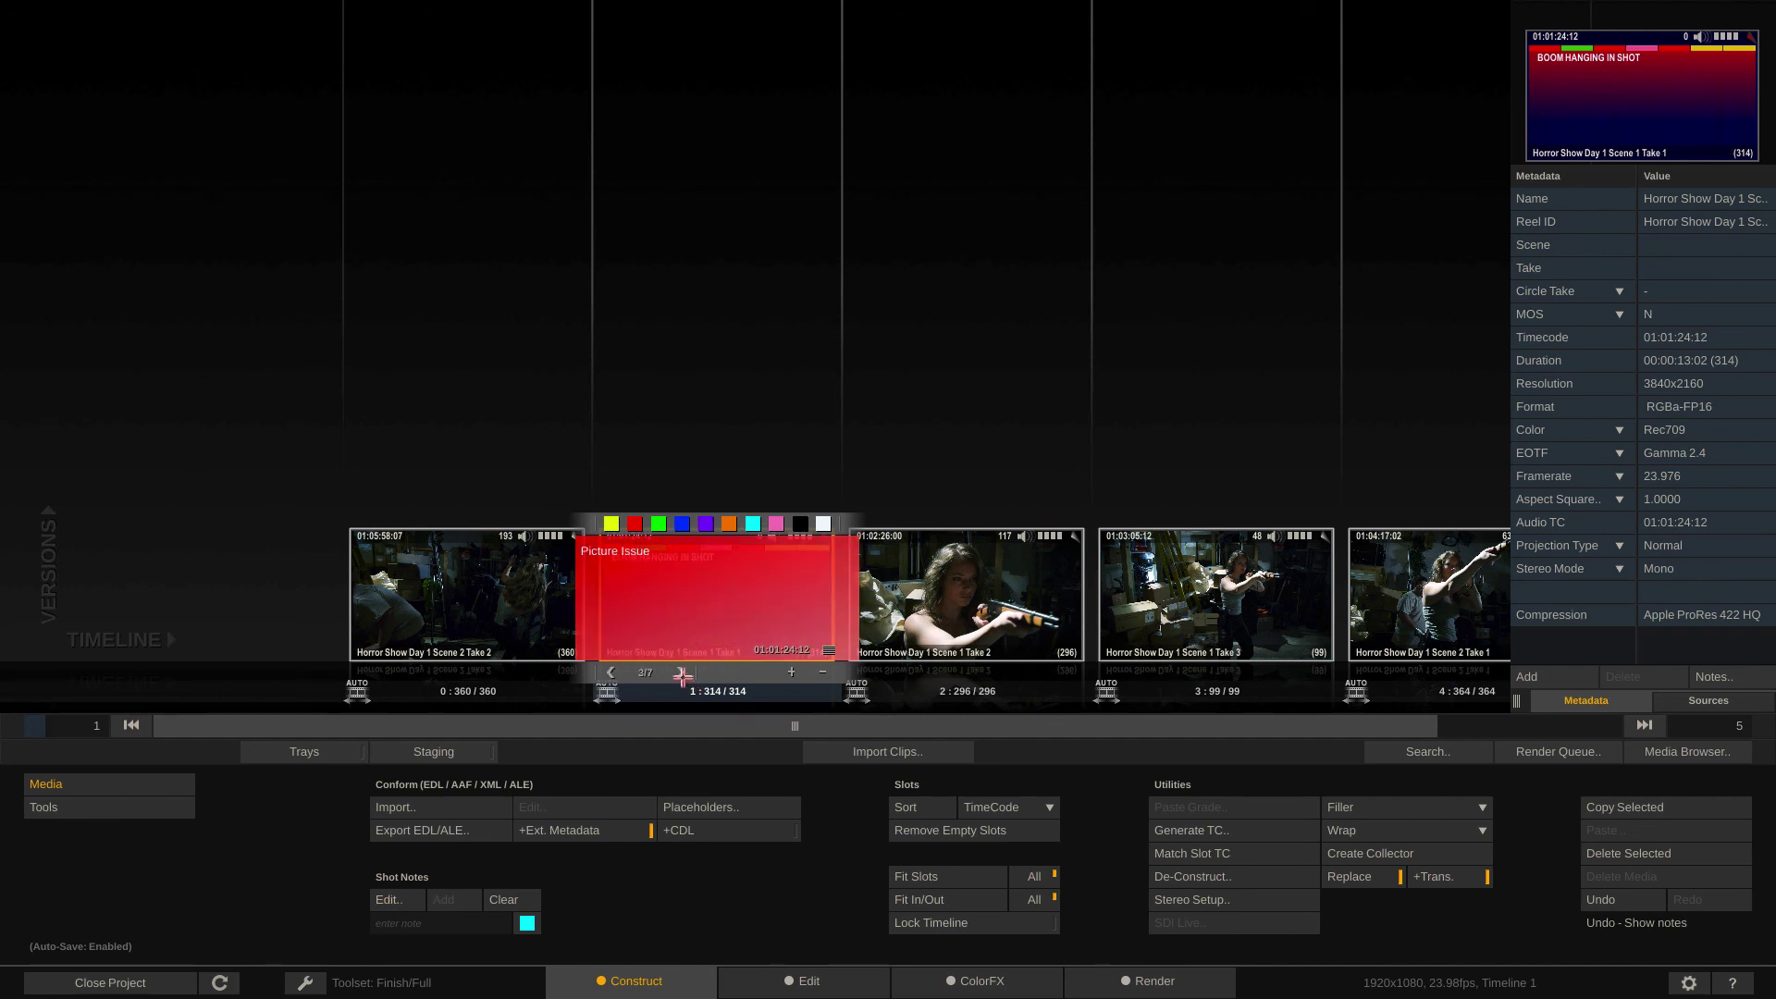
click(682, 674)
click(683, 674)
click(683, 674)
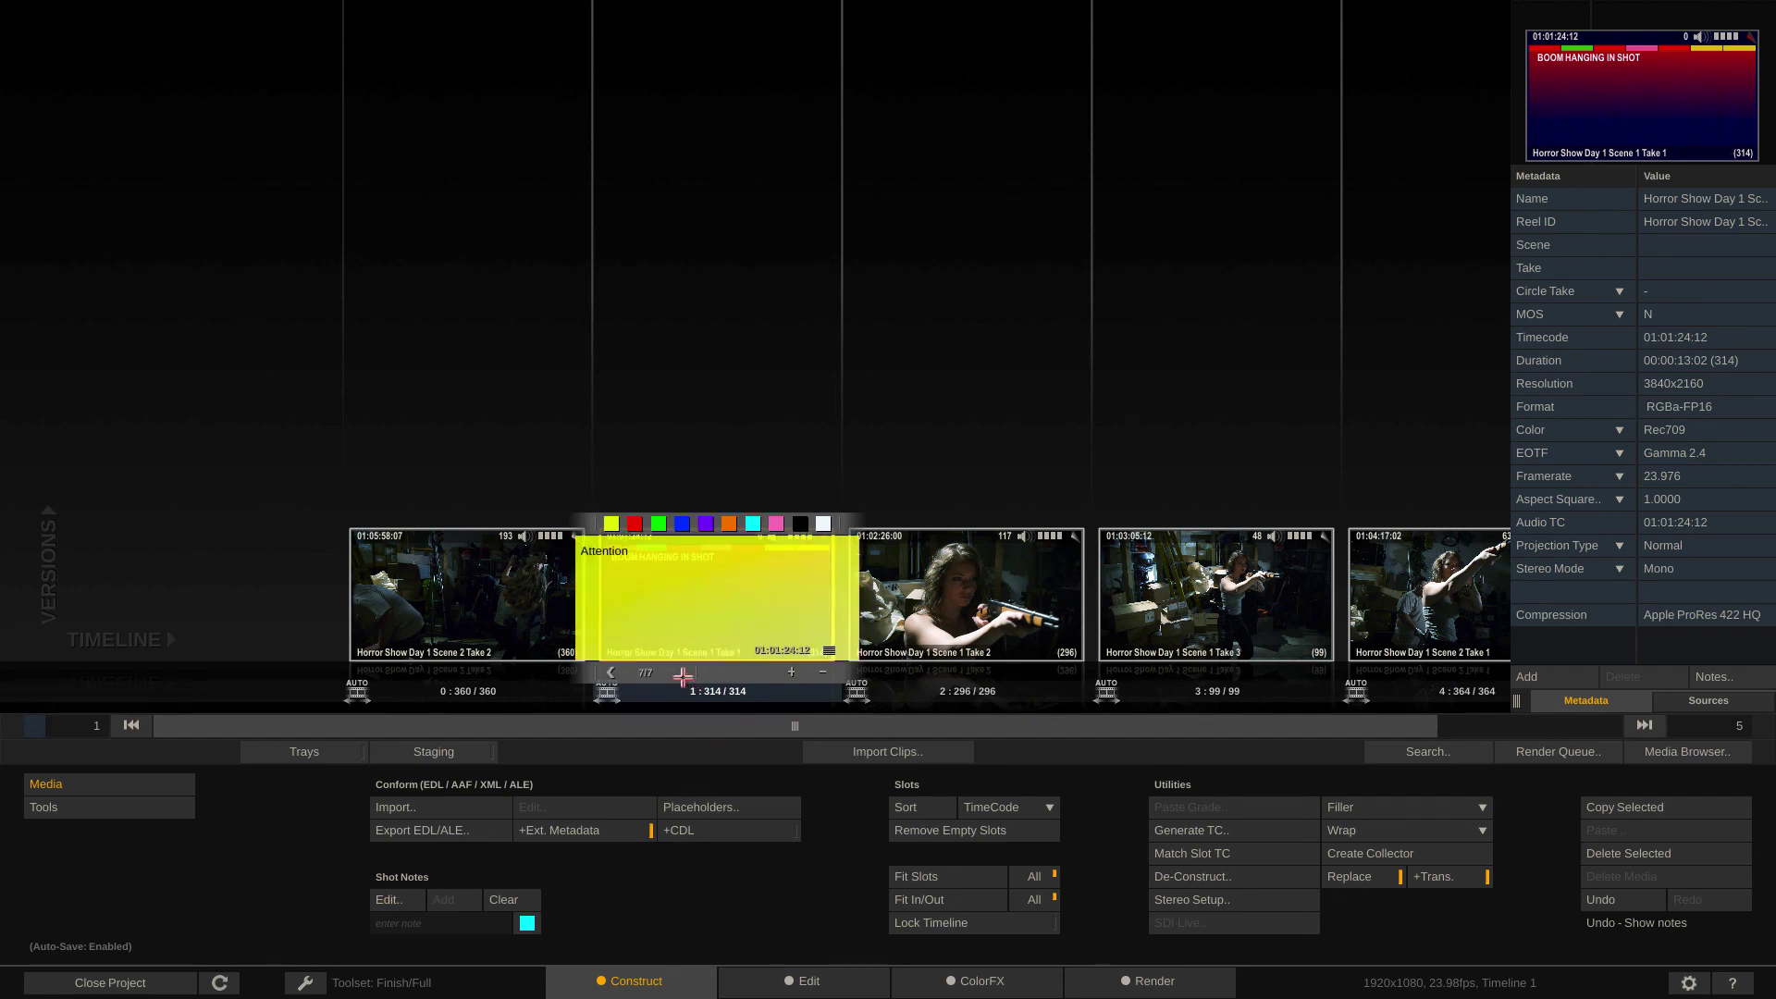
click(609, 672)
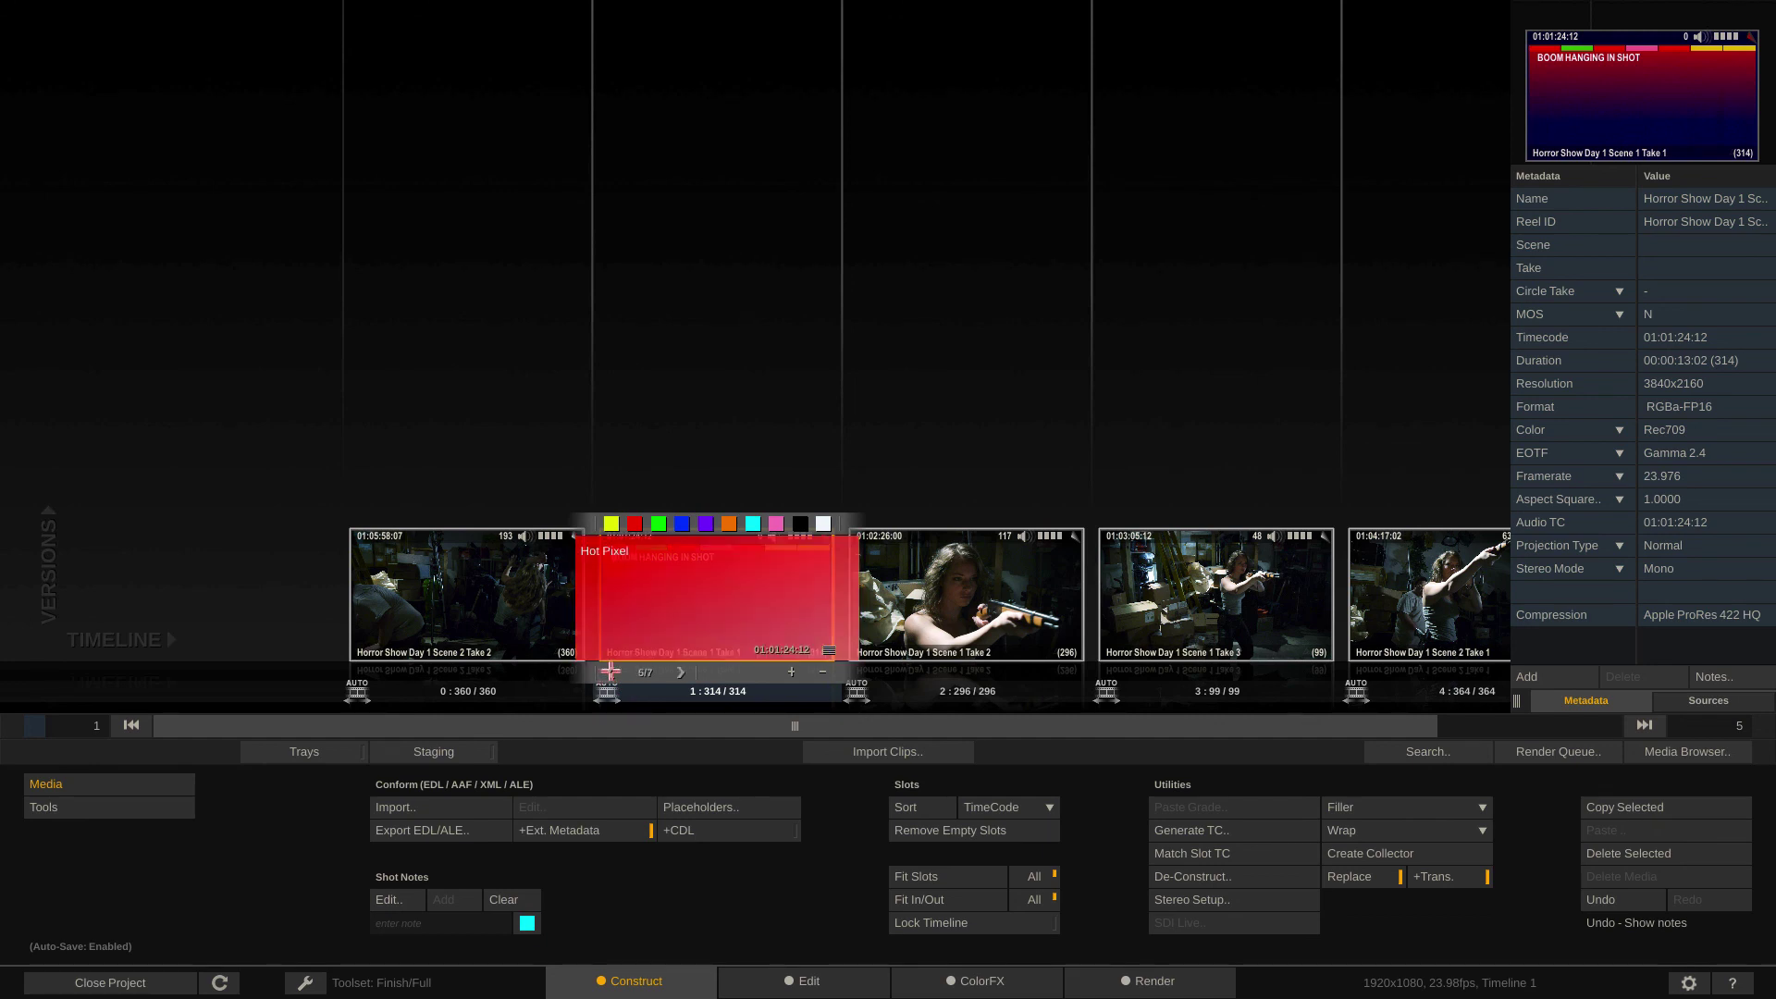
click(610, 671)
click(681, 673)
click(681, 673)
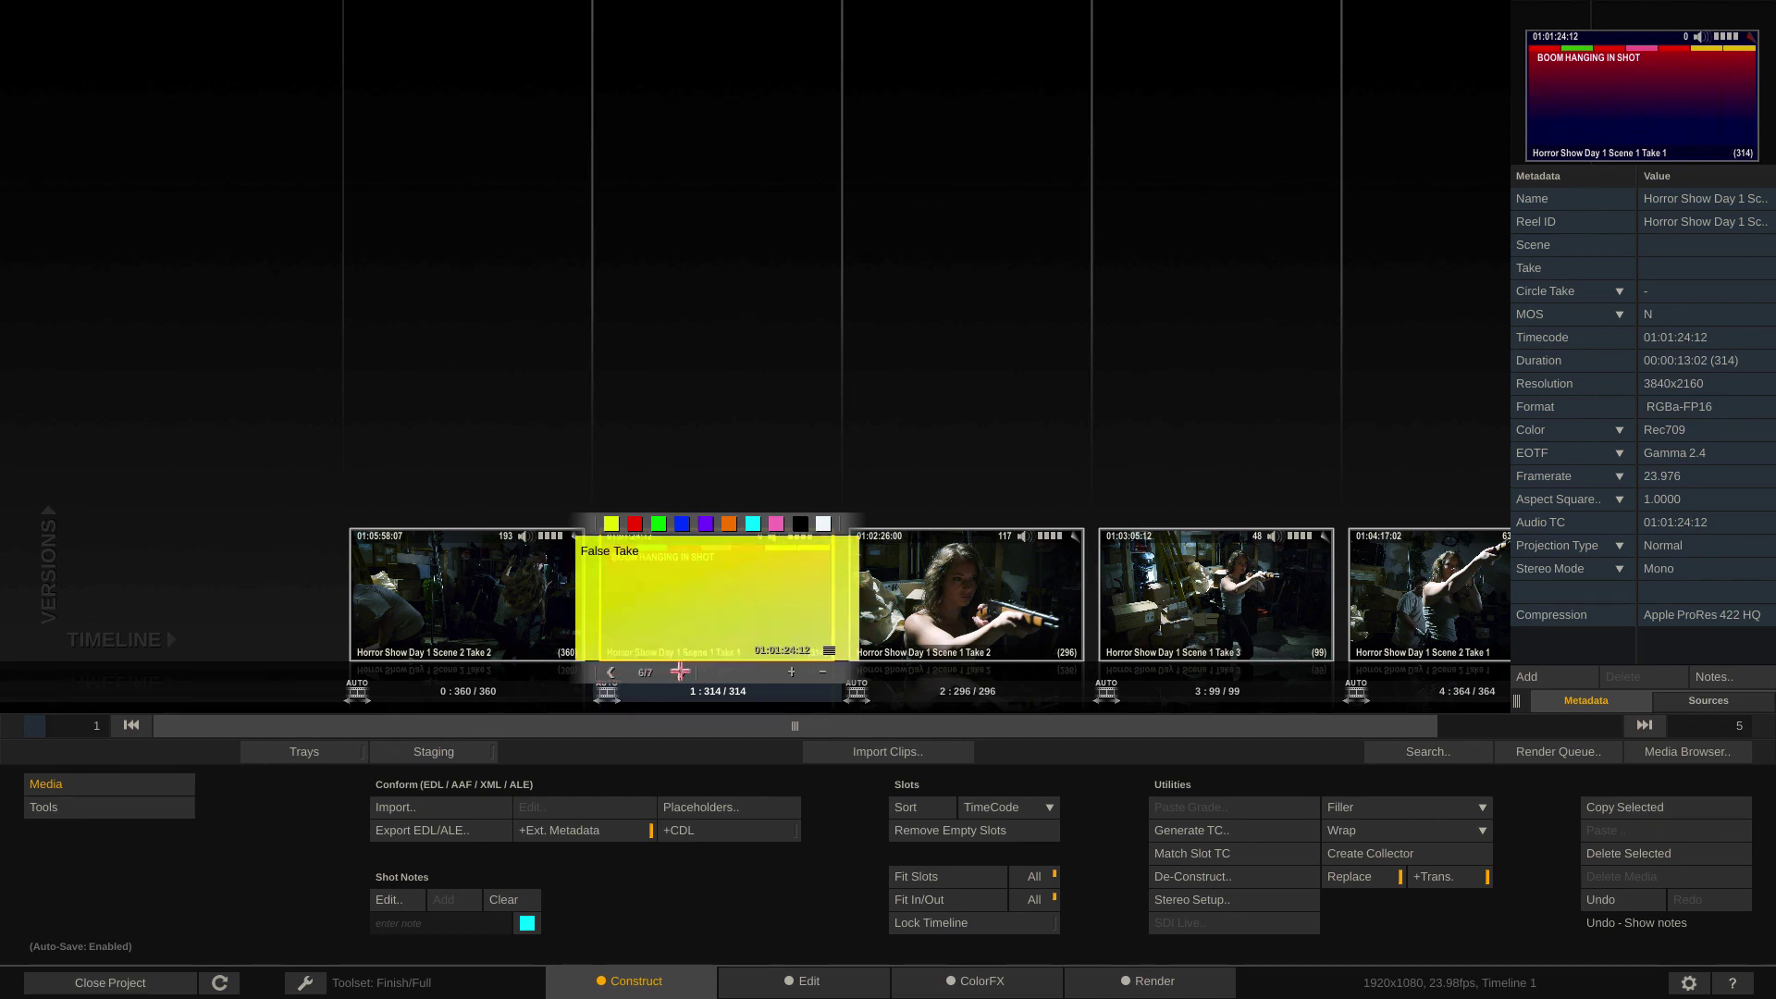
Move the notes panel to the top-left, then delete the Attention and Hot Pixel notes
drag(826, 650, 255, 325)
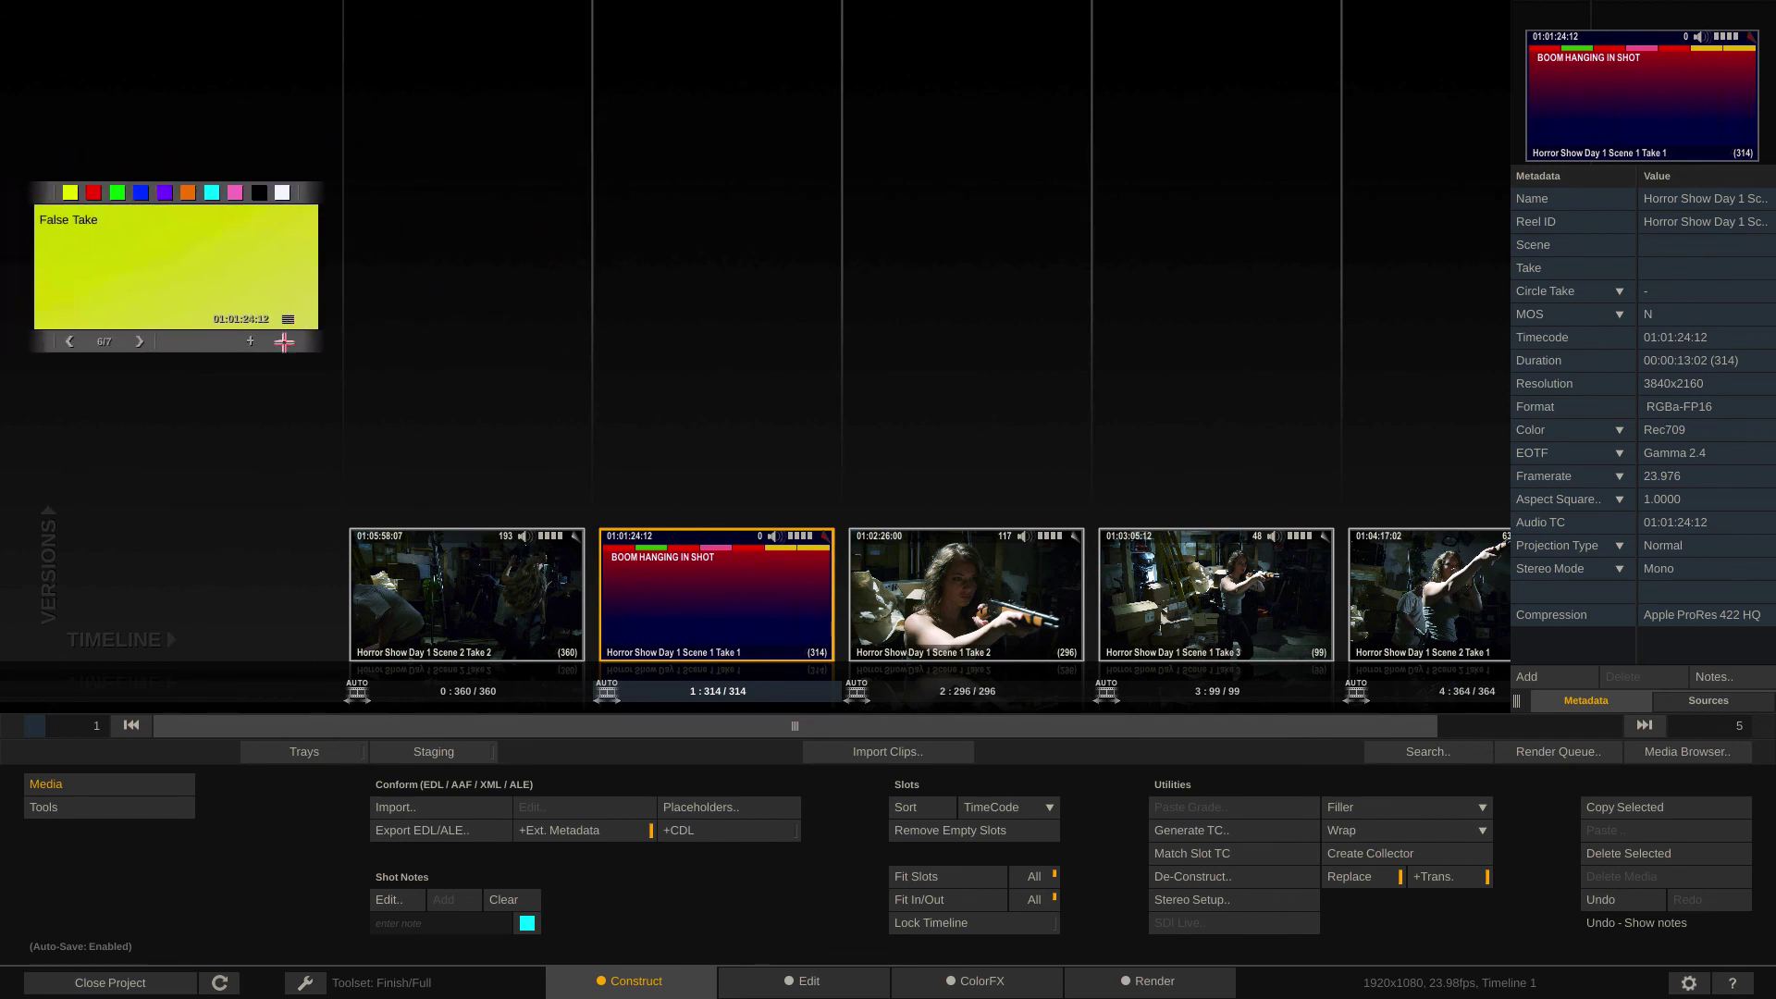
click(140, 342)
click(281, 341)
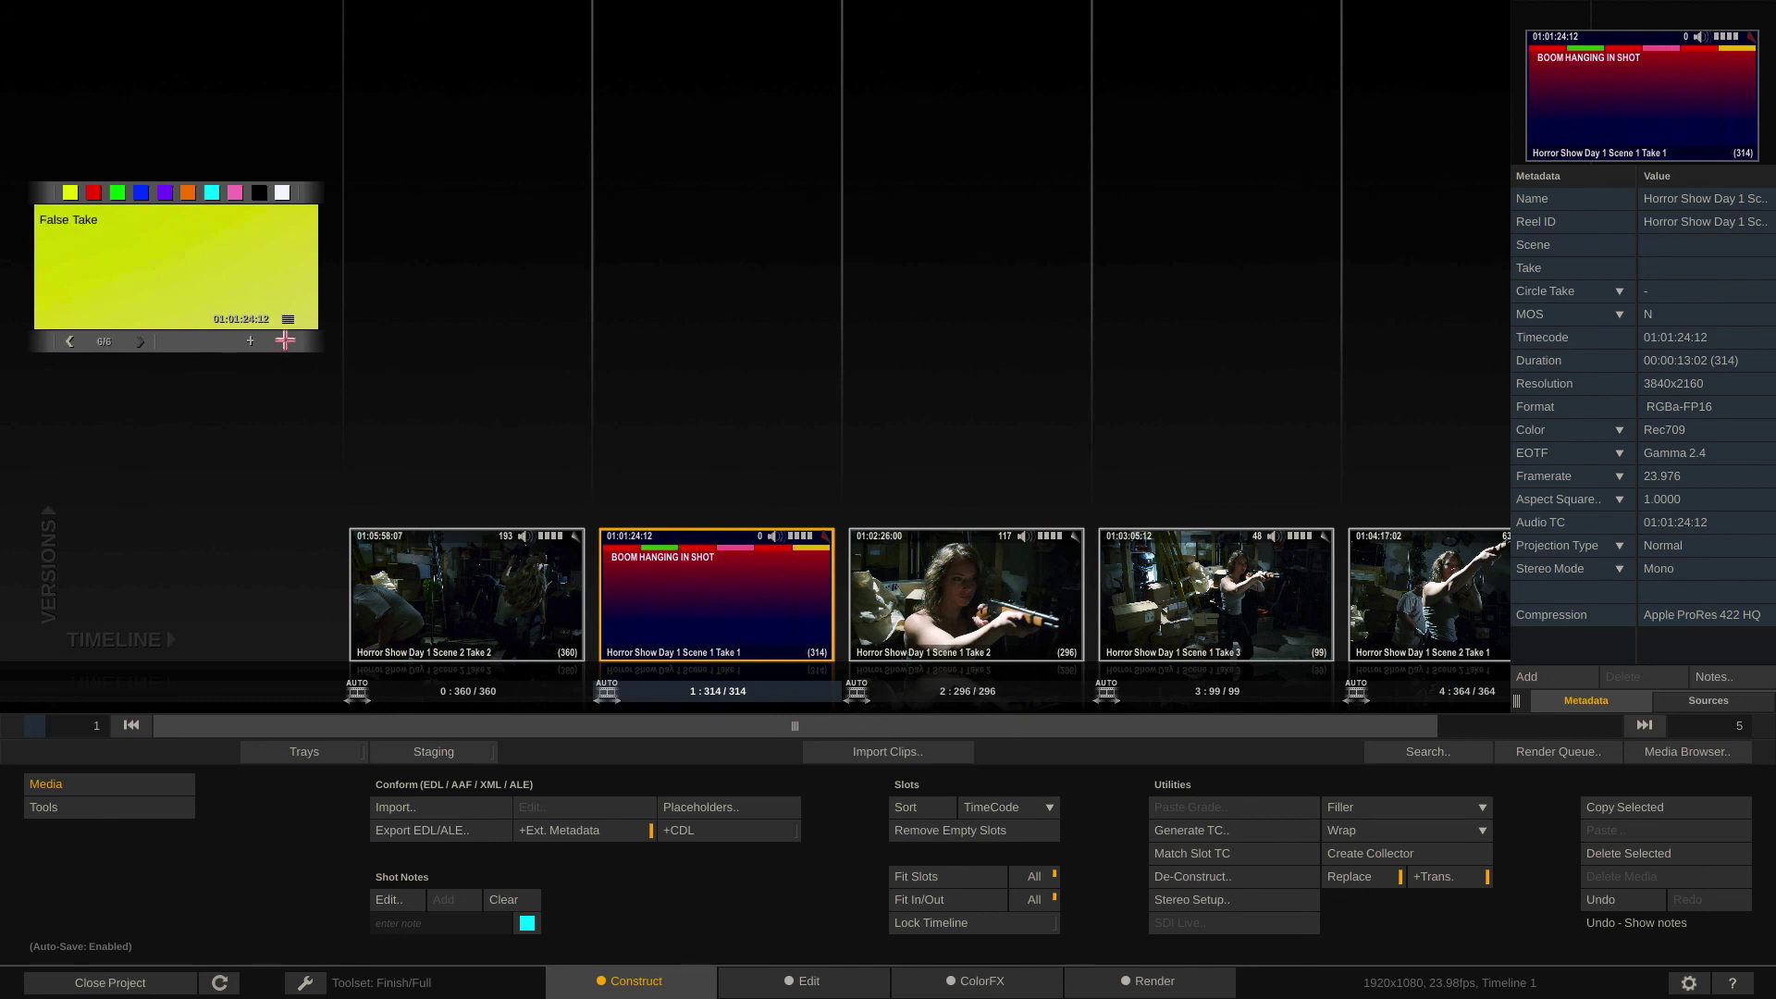
click(65, 341)
click(281, 340)
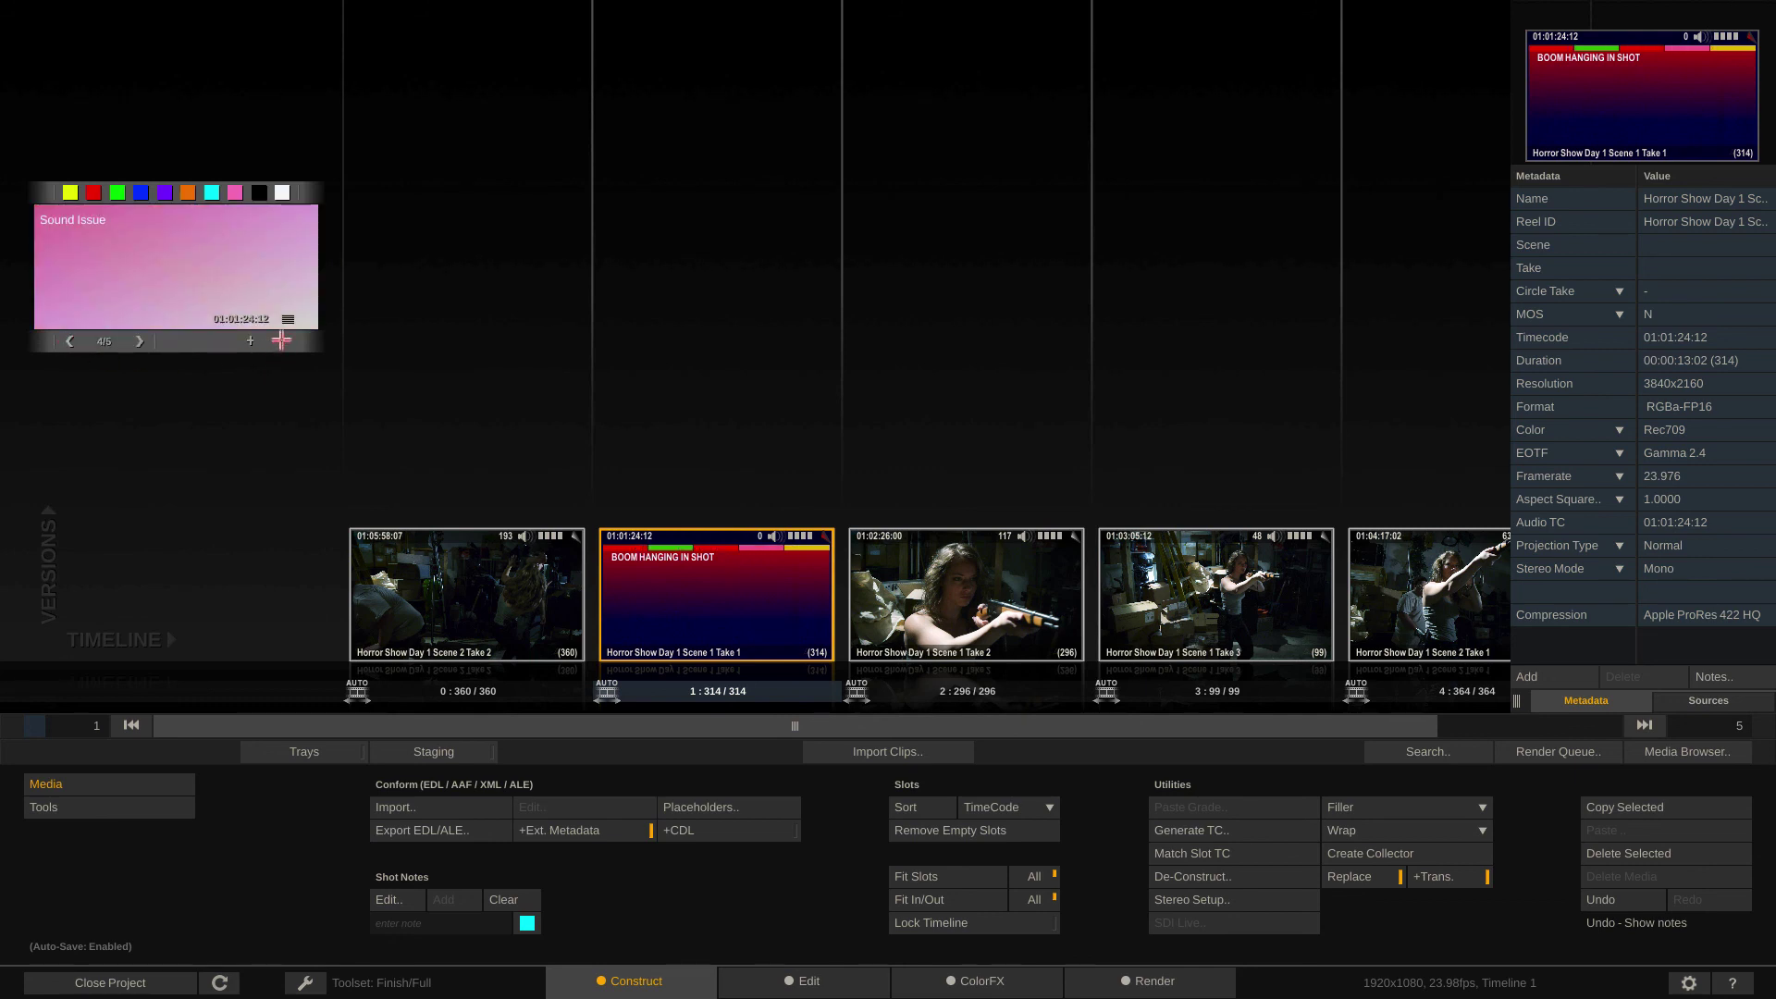
Step back to the Picture Issue note and close the editor with it shown
click(66, 341)
click(66, 343)
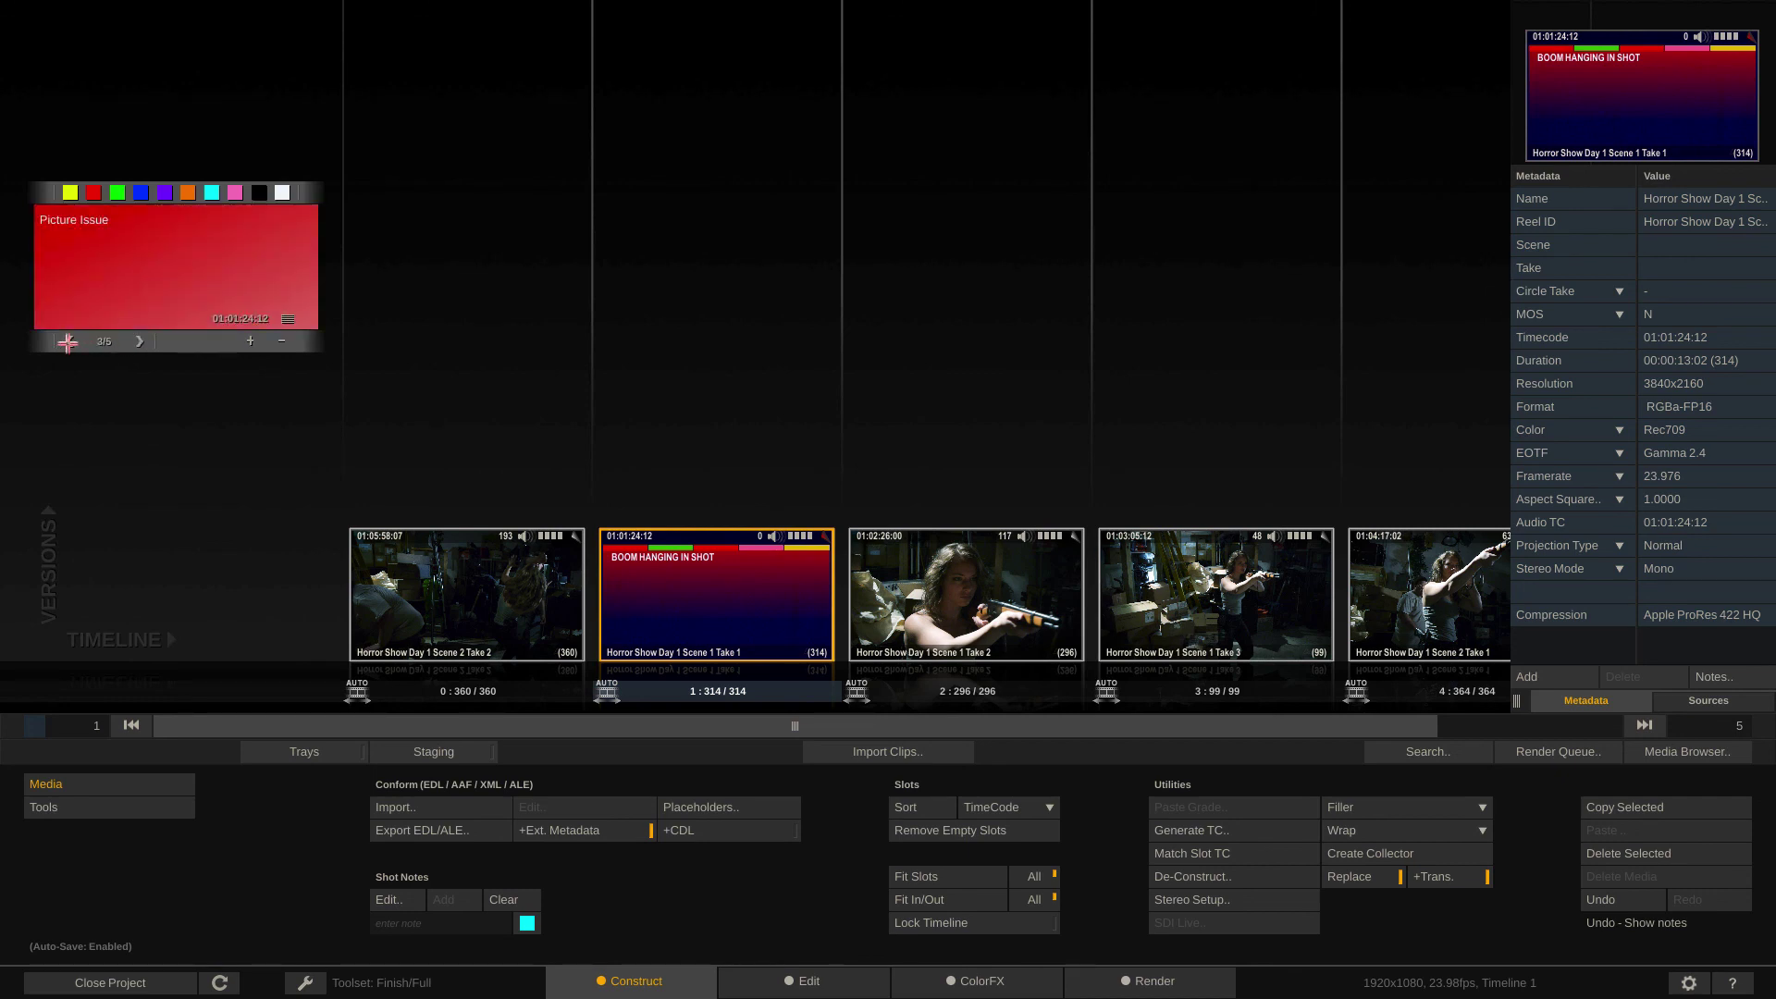
click(708, 454)
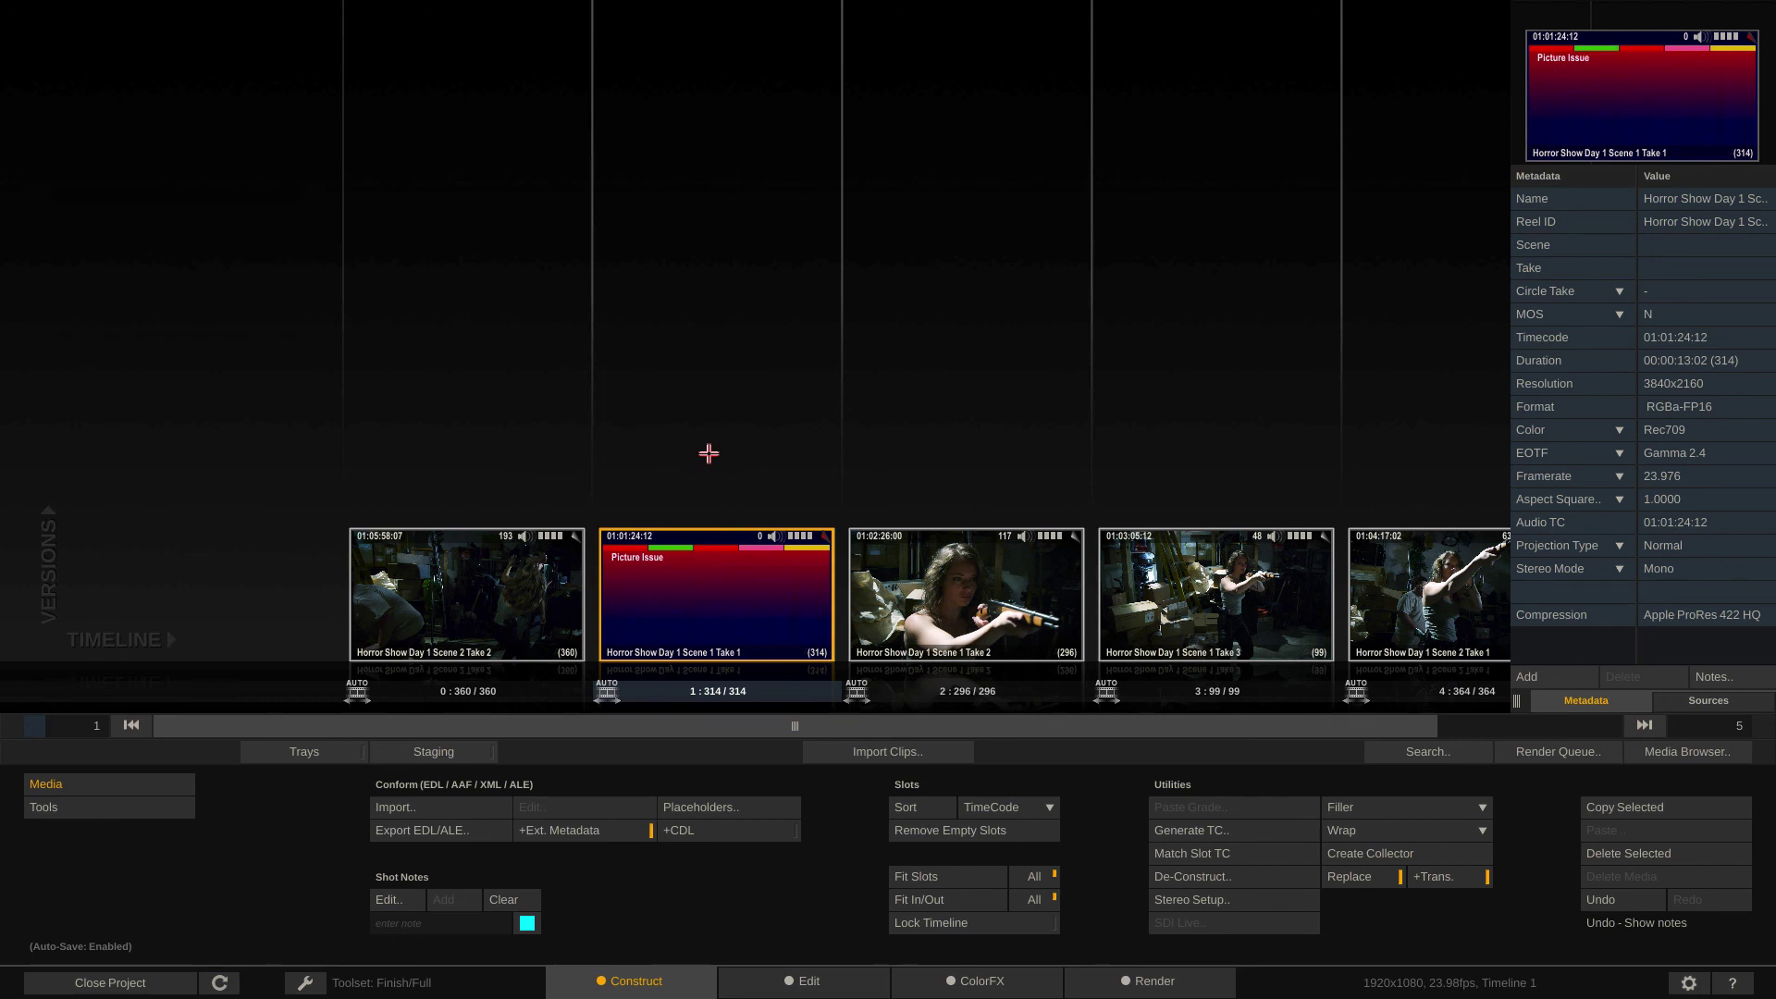